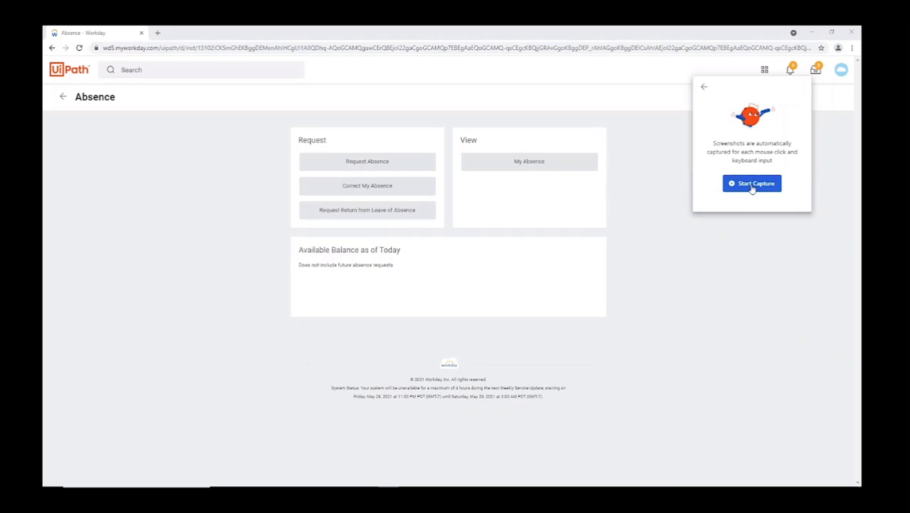
Start capturing on the Workday Absence page, record opening Request Absence, and pause the capture
{"action": "left_click", "coordinate": [752, 187]}
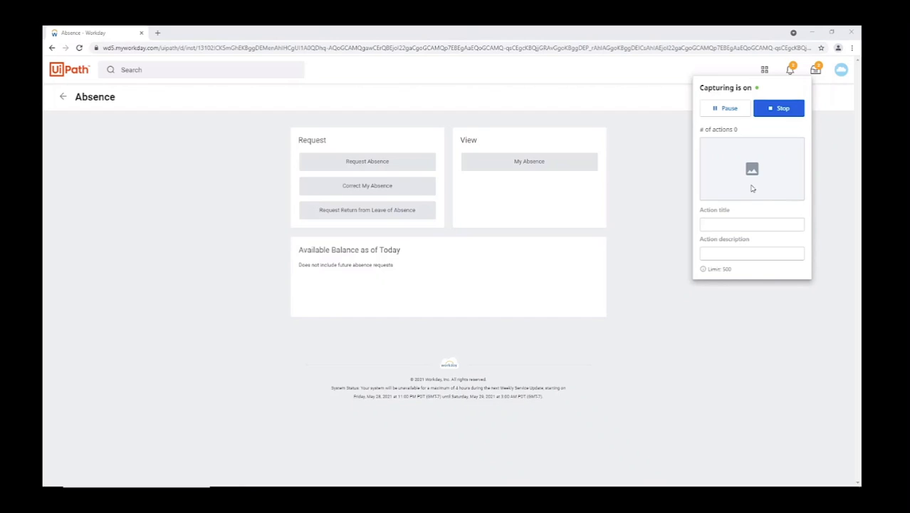
{"action": "left_click", "coordinate": [367, 161]}
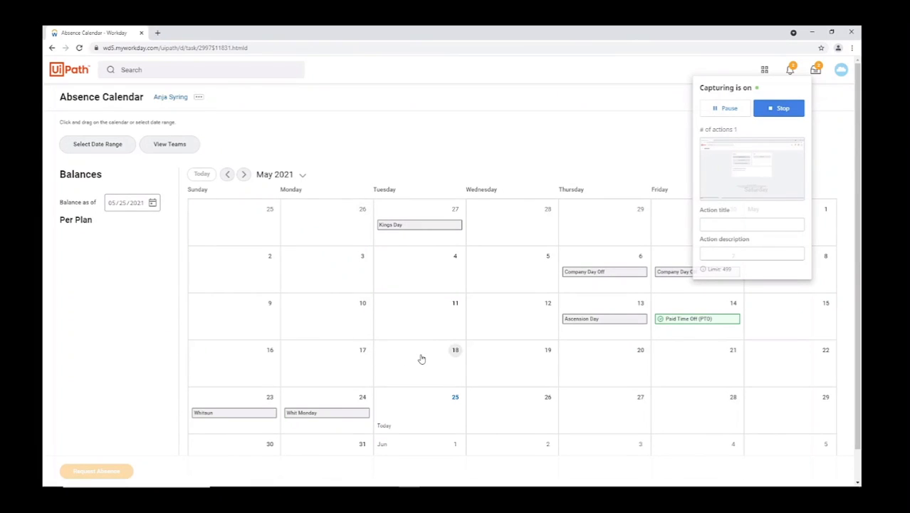
{"action": "left_click", "coordinate": [726, 108]}
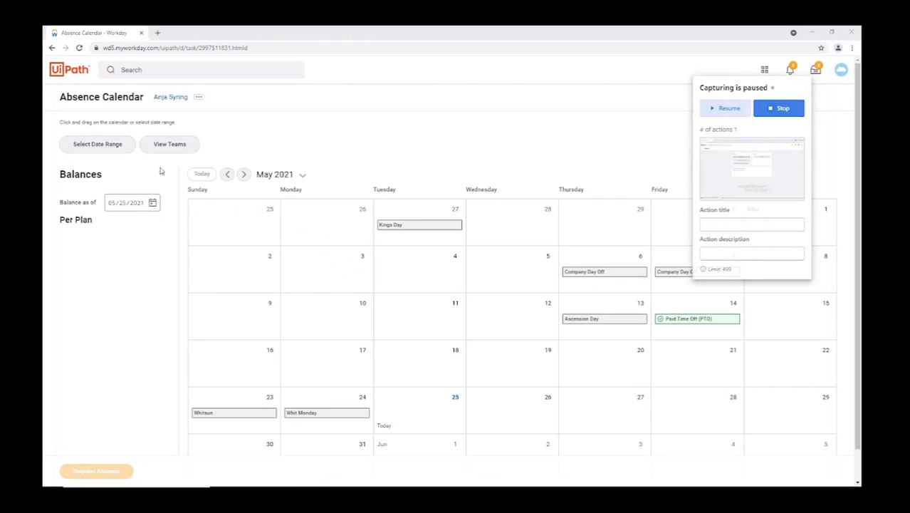
{"action": "left_click", "coordinate": [52, 48]}
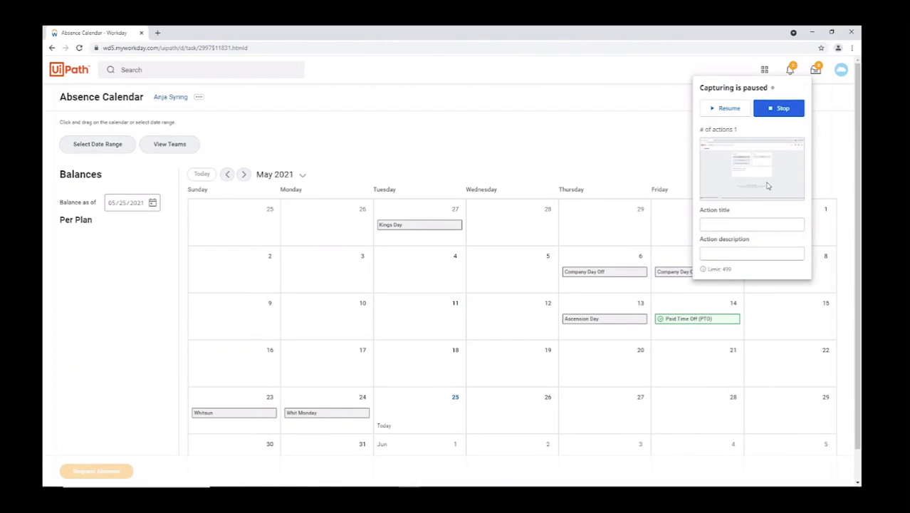
Title the captured action "Click request absence" and stop the capture
{"action": "left_click", "coordinate": [754, 224]}
{"action": "type", "text": "Click Request absence"}
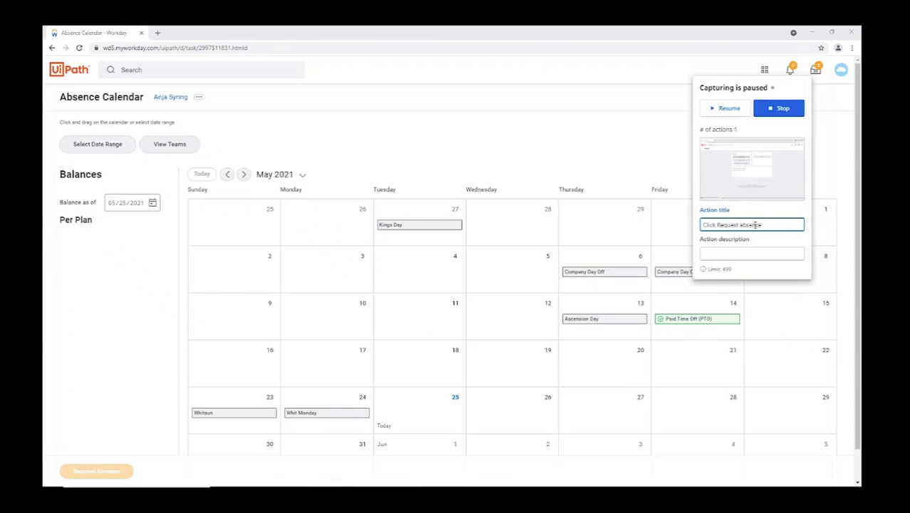
{"action": "left_click", "coordinate": [755, 255]}
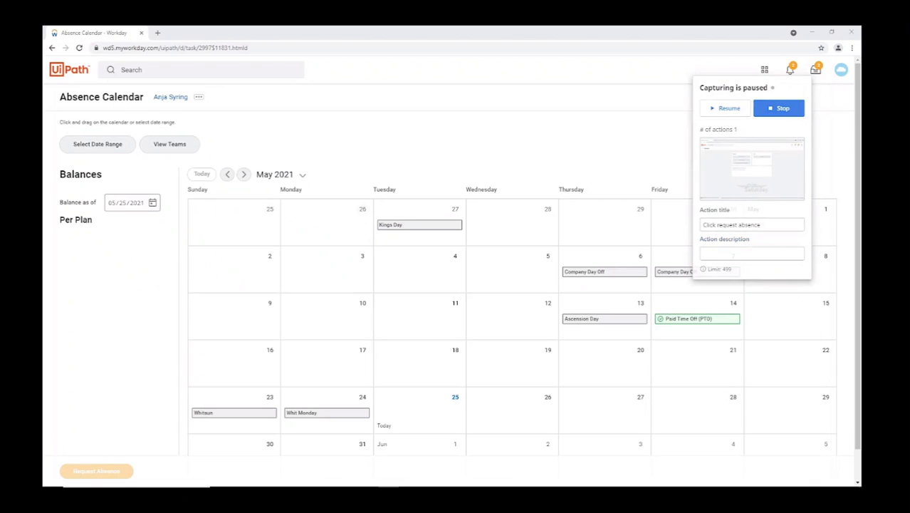
{"action": "left_click", "coordinate": [789, 108]}
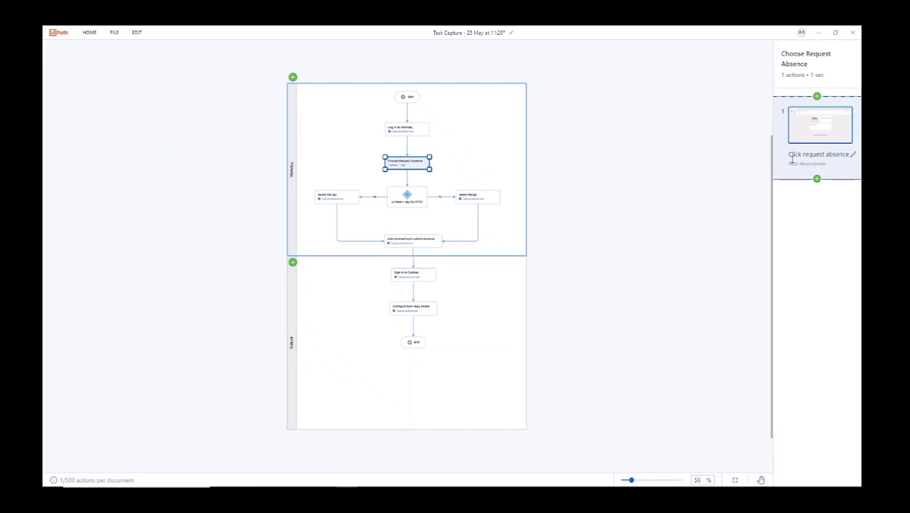
Duplicate the captured "Click request absence" action and open the copy for editing
{"action": "mouse_move", "coordinate": [822, 127]}
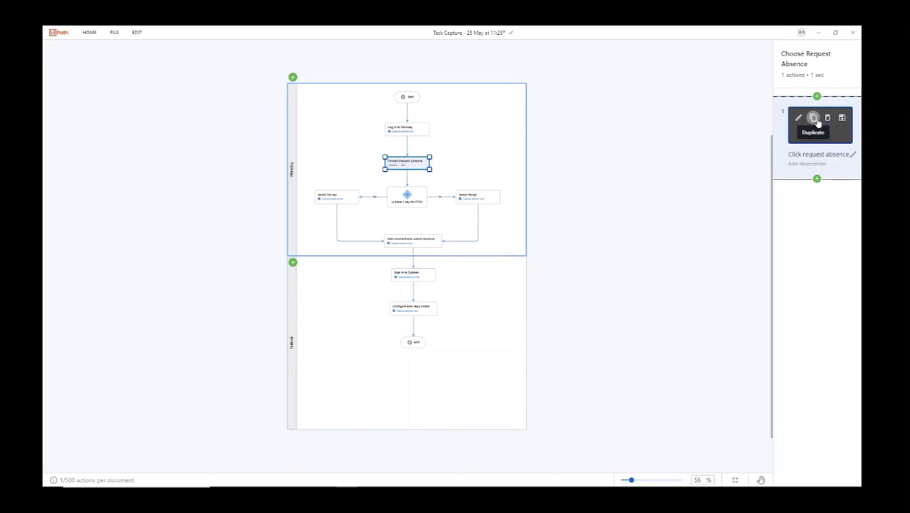
{"action": "left_click", "coordinate": [815, 119]}
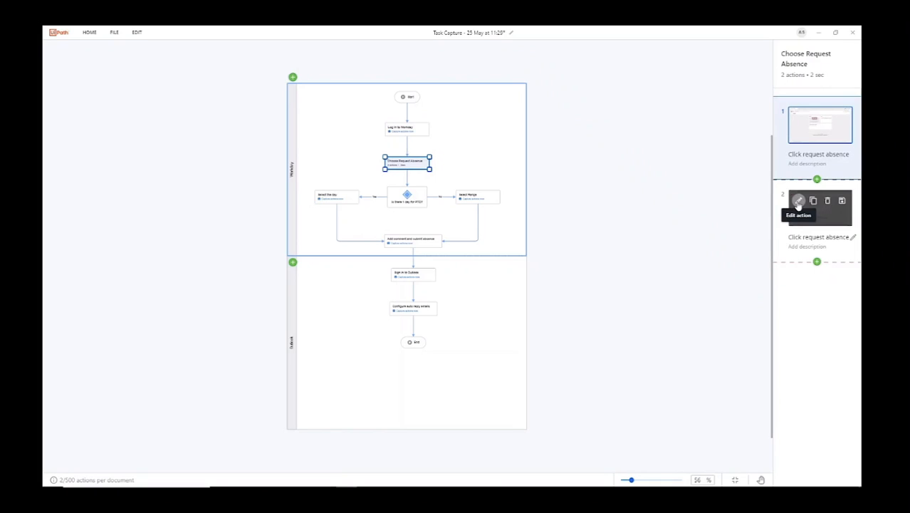
{"action": "left_click", "coordinate": [798, 203]}
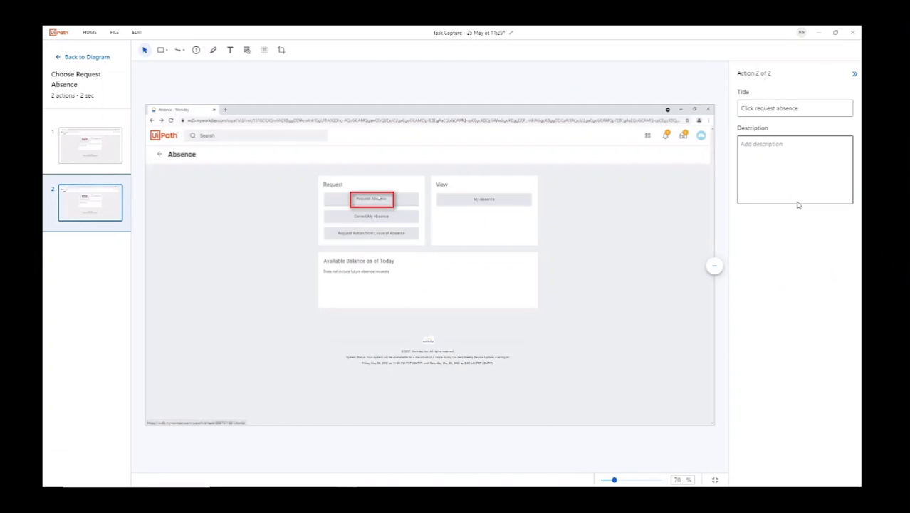
{"action": "left_click", "coordinate": [787, 108]}
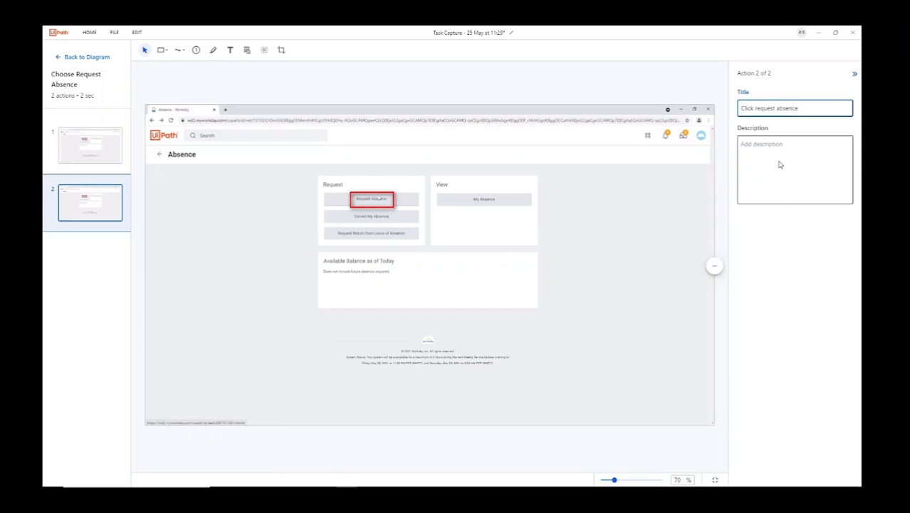
Highlight the Request Absence button area in yellow and blur the profile and notification icons in the screenshot's header
{"action": "left_click", "coordinate": [213, 50]}
{"action": "left_click_drag", "start_coordinate": [324, 185], "coordinate": [422, 211]}
{"action": "left_click", "coordinate": [264, 49]}
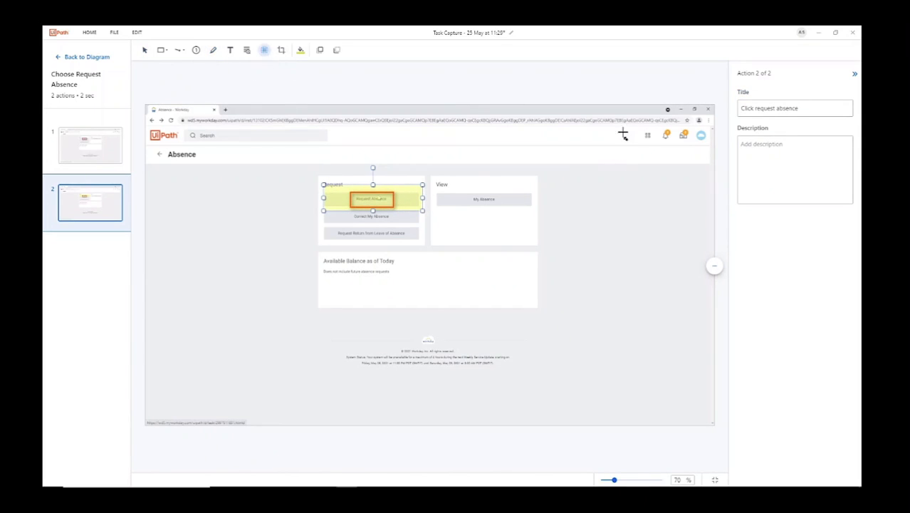
{"action": "left_click_drag", "start_coordinate": [629, 121], "coordinate": [715, 161]}
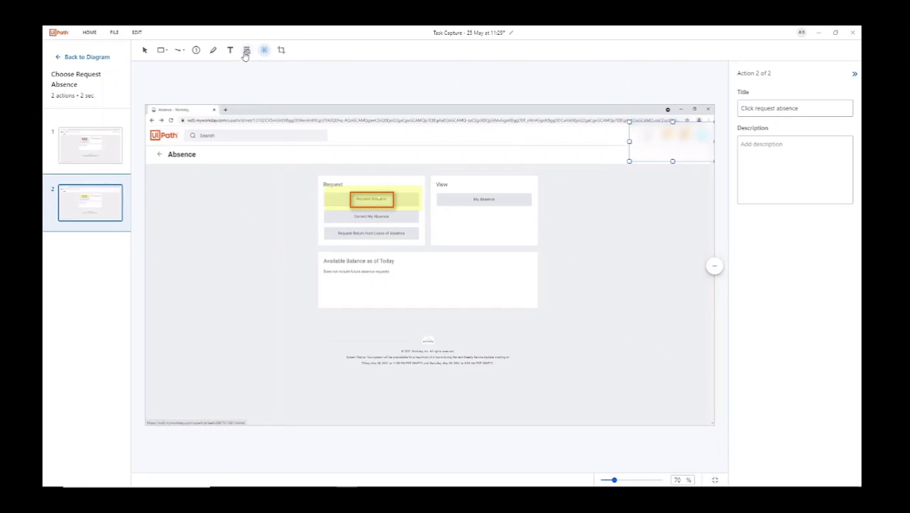
Extract the text of the screenshot's Absence heading region and paste it into the action's description
{"action": "left_click", "coordinate": [247, 50]}
{"action": "left_click_drag", "start_coordinate": [148, 145], "coordinate": [222, 170]}
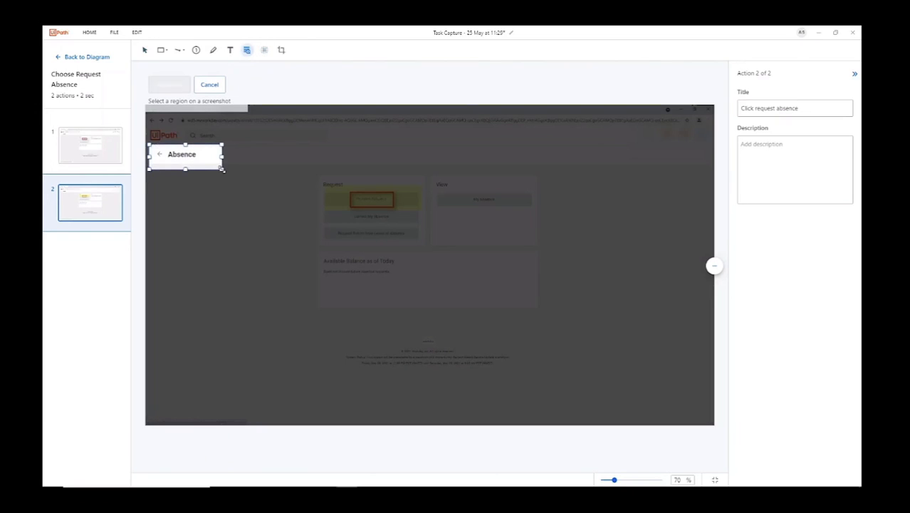
{"action": "left_click", "coordinate": [169, 85]}
{"action": "left_click", "coordinate": [778, 144]}
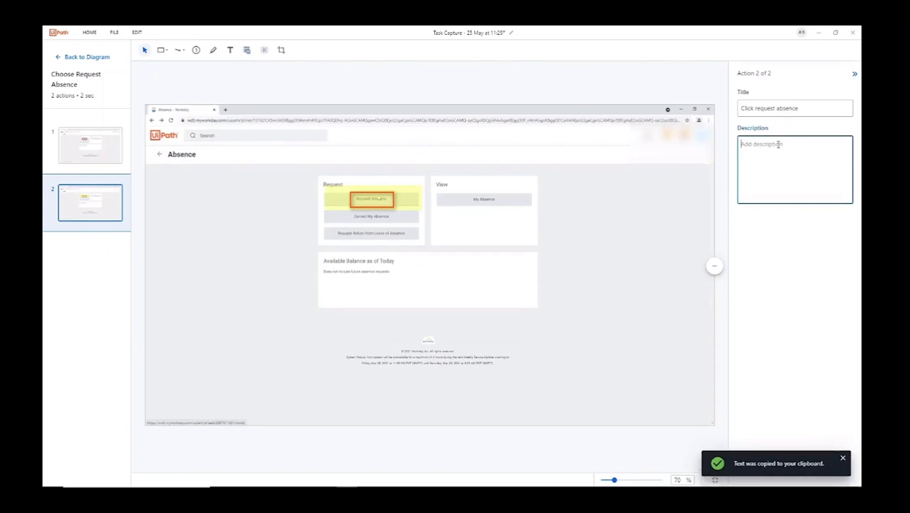
{"action": "key", "text": "ctrl+v"}
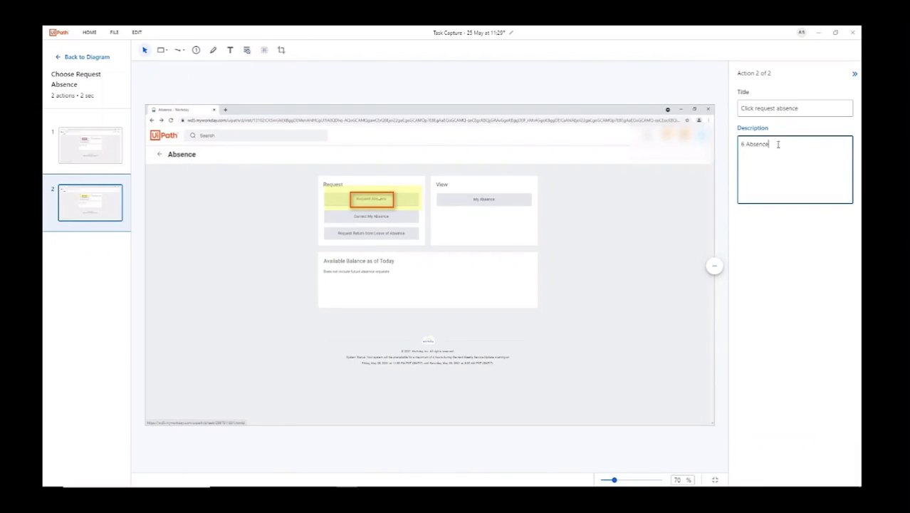
Look at the copy, replace and delete options for the screenshot, and return to the diagram
{"action": "left_click", "coordinate": [715, 269]}
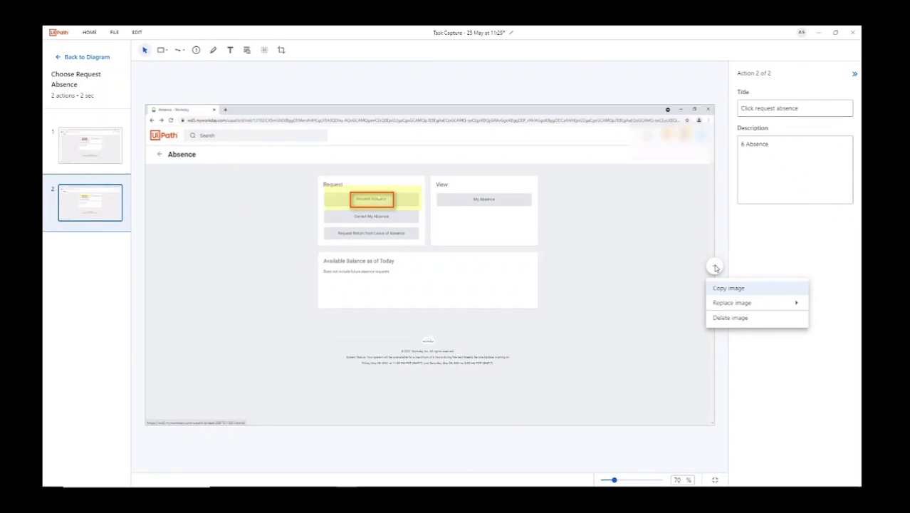
{"action": "left_click", "coordinate": [724, 223]}
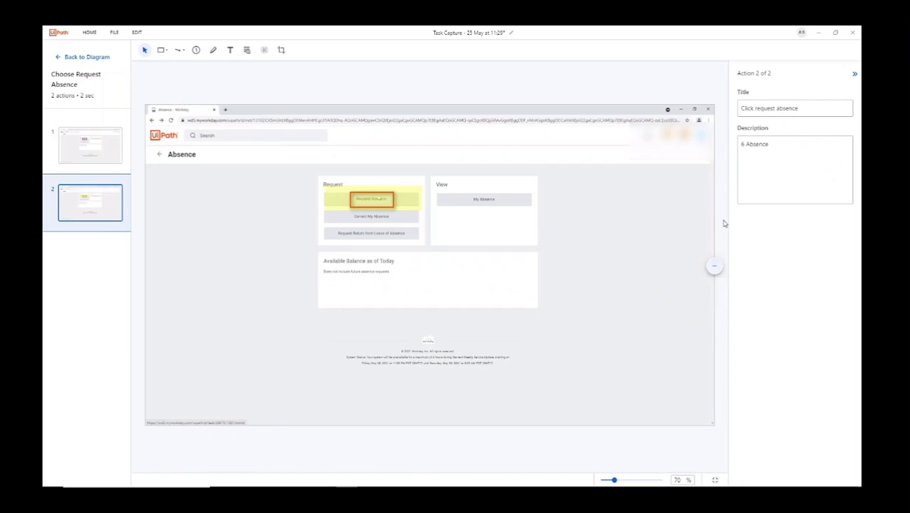
{"action": "left_click", "coordinate": [74, 57]}
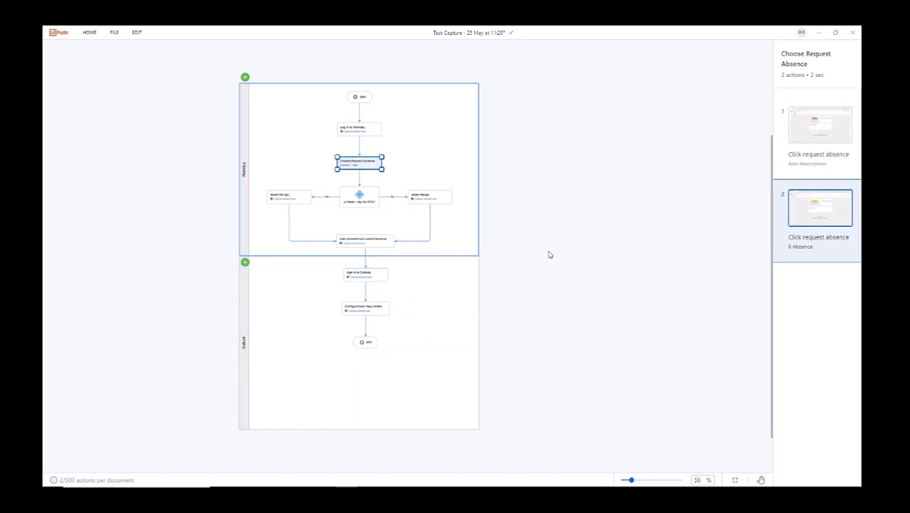
Look at the file options and the export formats available for the diagram document
{"action": "left_click", "coordinate": [109, 37]}
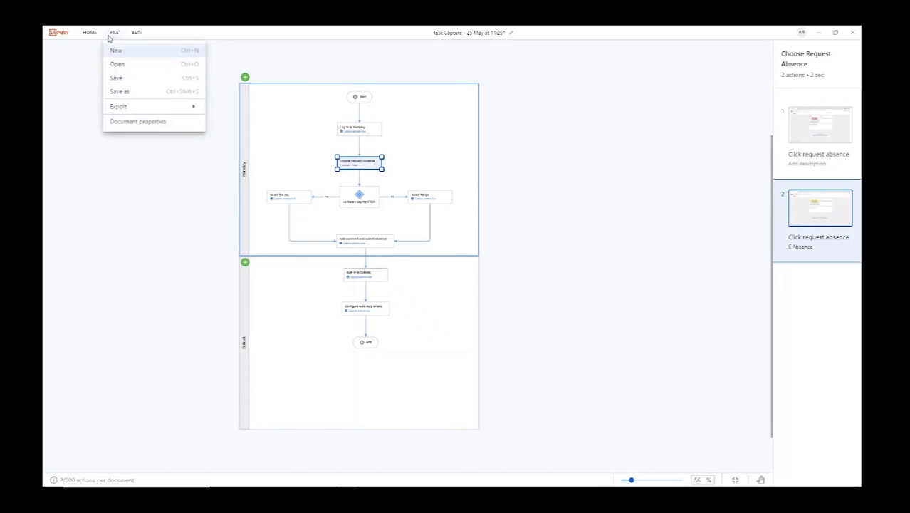
{"action": "mouse_move", "coordinate": [139, 106]}
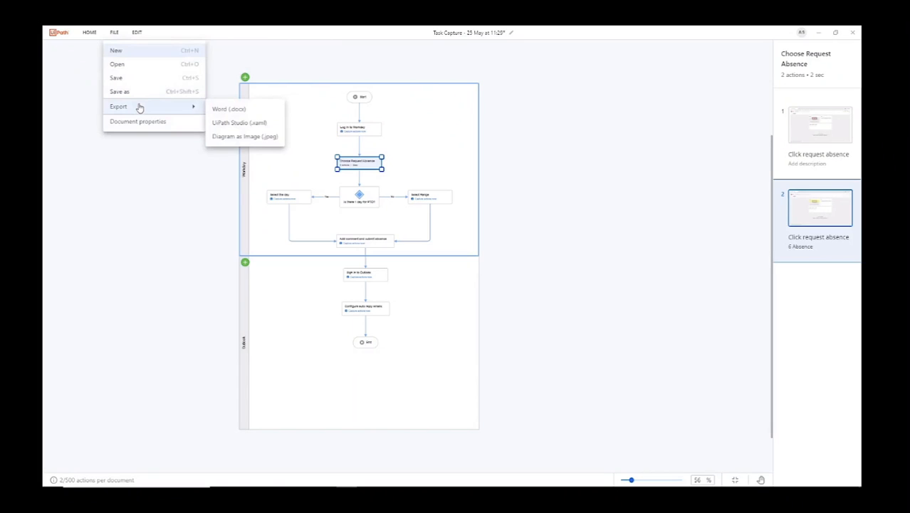
{"action": "left_click", "coordinate": [242, 115]}
{"action": "left_click", "coordinate": [633, 138]}
{"action": "left_click", "coordinate": [112, 32]}
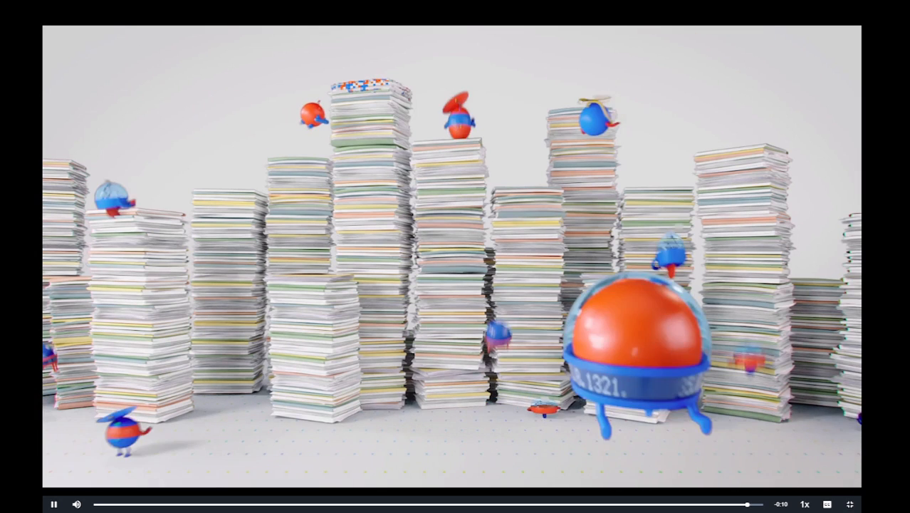
Exit the full-screen demo video, expand the "Let's recap" section of the Build Diagram lesson and read it through
{"action": "key", "text": "Escape"}
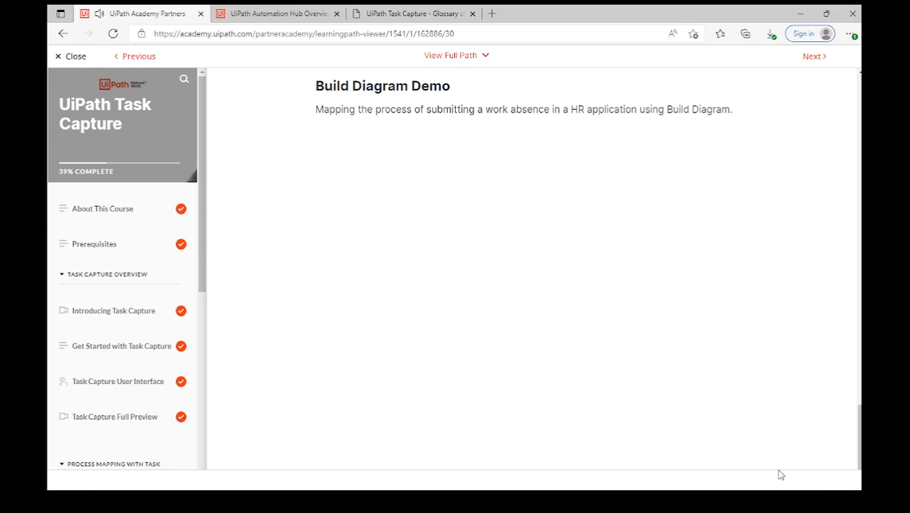
{"action": "mouse_move", "coordinate": [782, 454]}
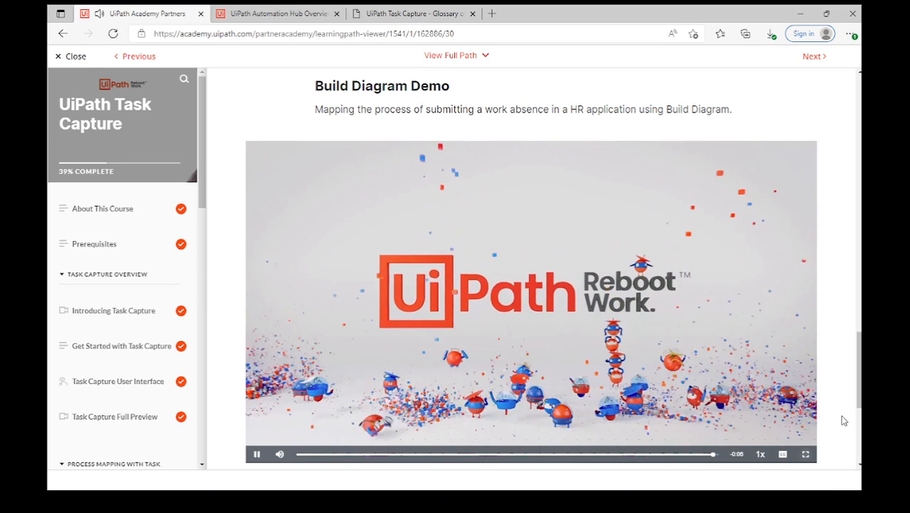
{"action": "scroll", "coordinate": [843, 421], "scroll_direction": "down", "scroll_amount": 3}
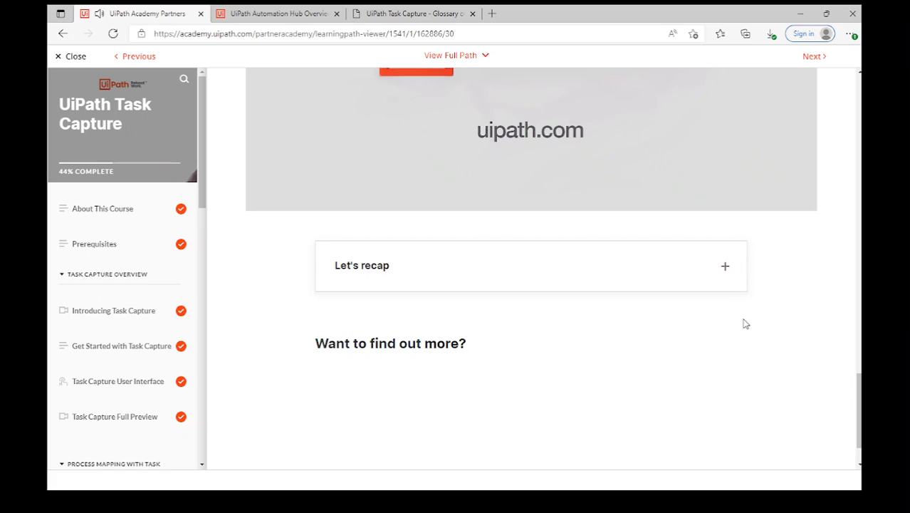
{"action": "left_click", "coordinate": [721, 268]}
{"action": "scroll", "coordinate": [805, 338], "scroll_direction": "down", "scroll_amount": 3}
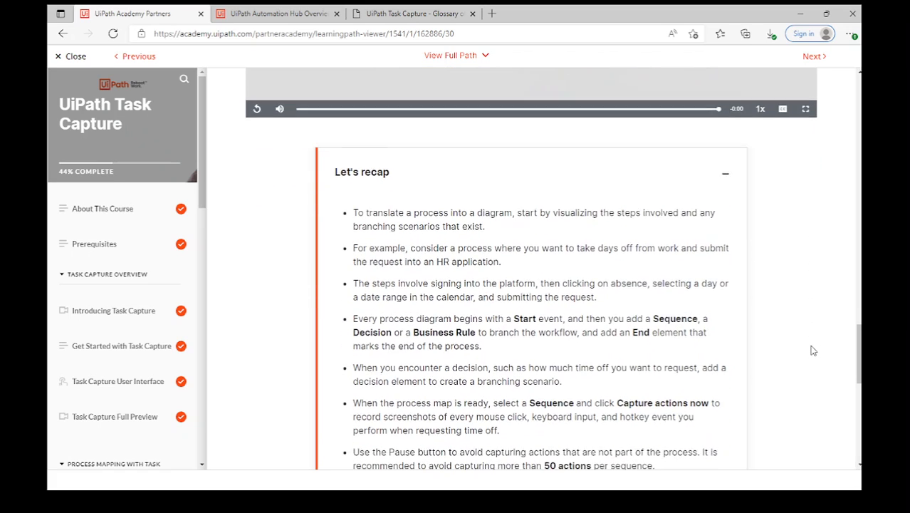
{"action": "scroll", "coordinate": [813, 351], "scroll_direction": "down", "scroll_amount": 4}
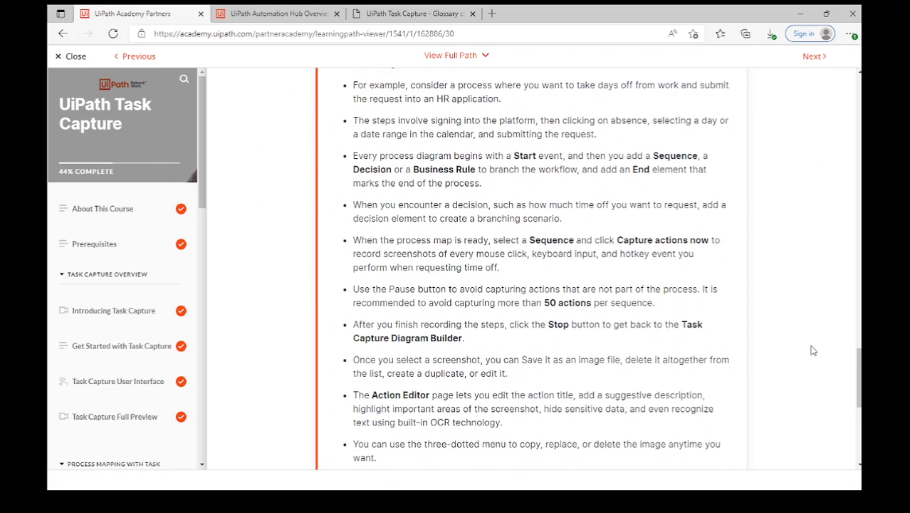
{"action": "scroll", "coordinate": [813, 353], "scroll_direction": "down", "scroll_amount": 3}
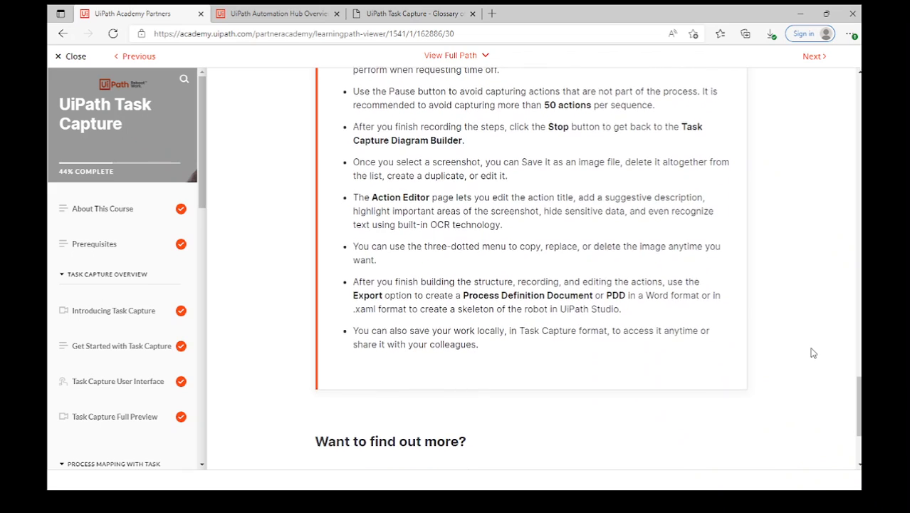
{"action": "scroll", "coordinate": [813, 354], "scroll_direction": "down", "scroll_amount": 1}
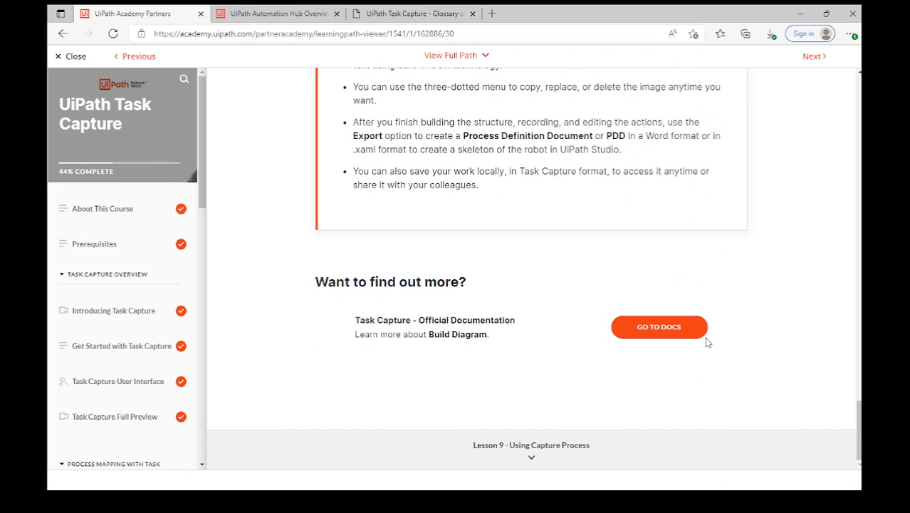
View the official Build Diagram documentation, close it, and return to the Task Capture course
{"action": "left_click", "coordinate": [672, 330]}
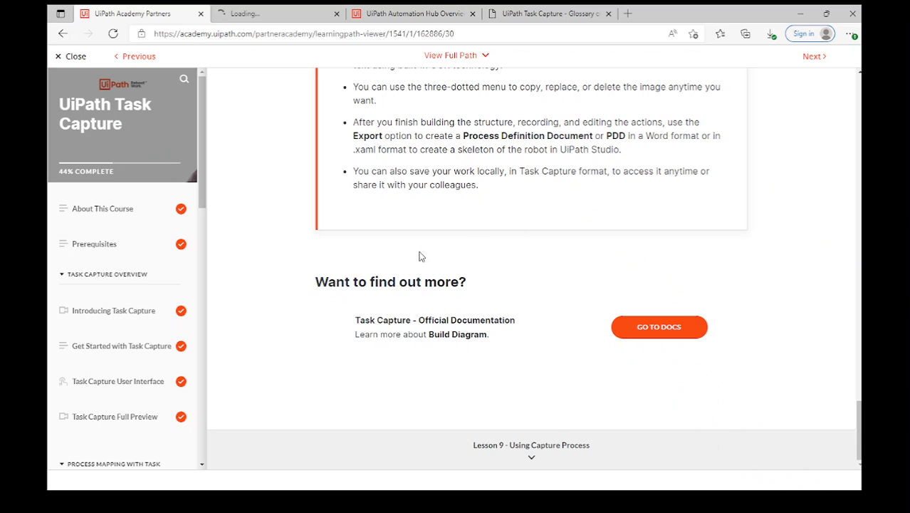
{"action": "left_click", "coordinate": [261, 17]}
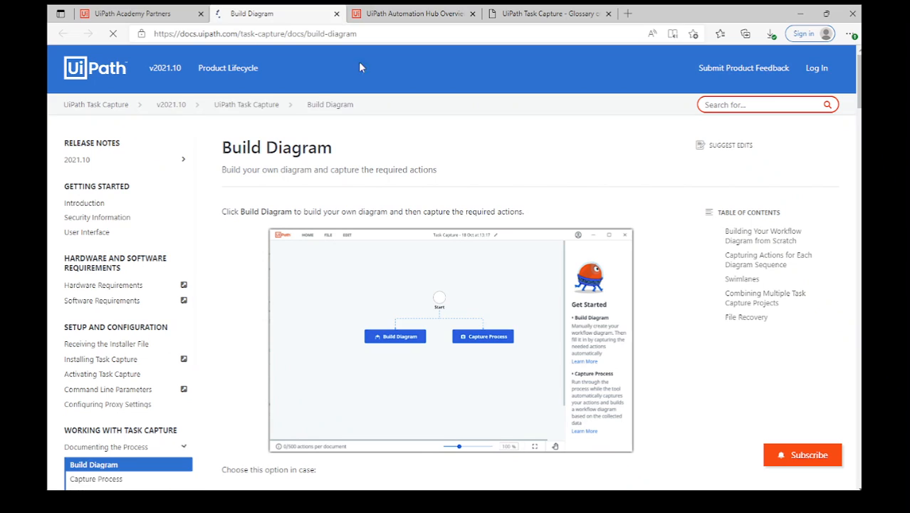
{"action": "left_click", "coordinate": [336, 14]}
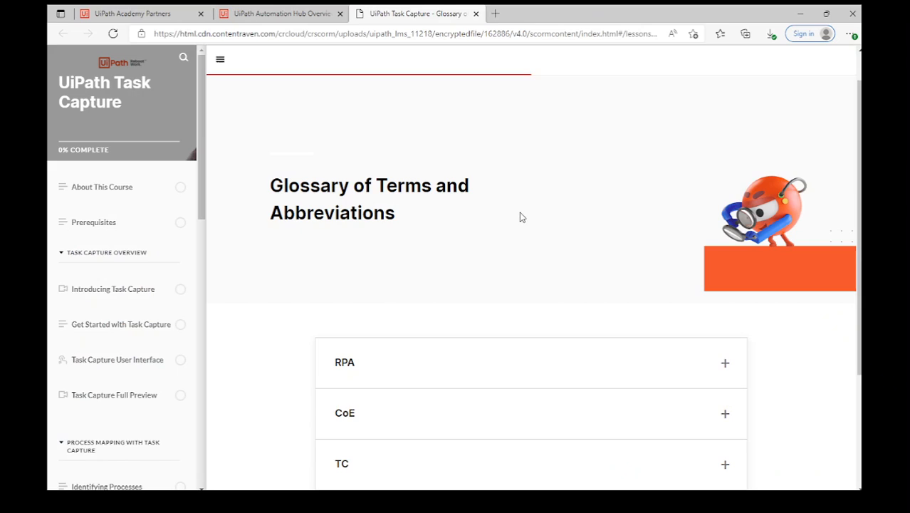
{"action": "left_click", "coordinate": [184, 16]}
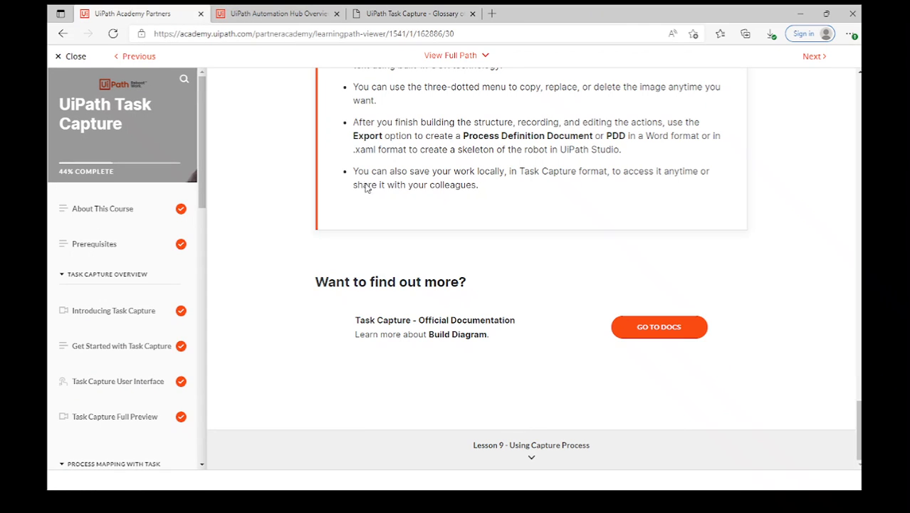
Open Lesson 9, "Using Capture Process", and read its learning objectives and introduction
{"action": "left_click", "coordinate": [502, 443]}
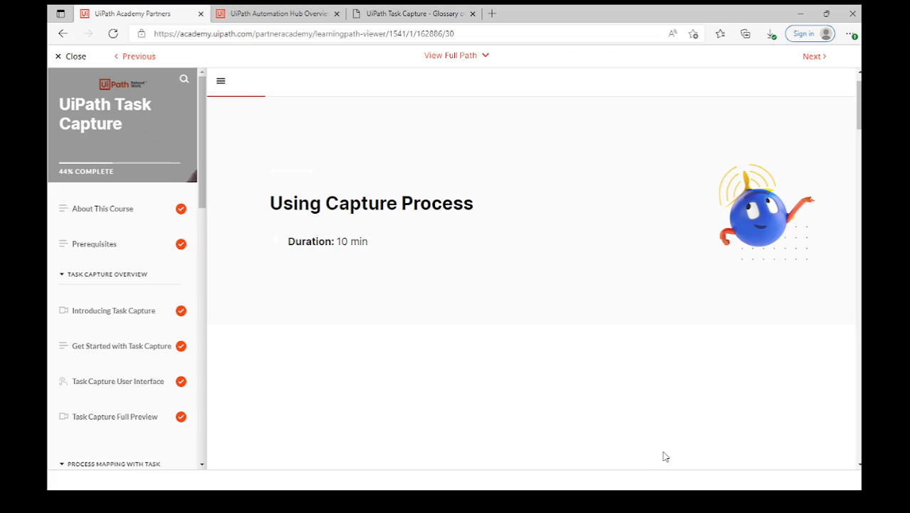
{"action": "scroll", "coordinate": [665, 453], "scroll_direction": "down", "scroll_amount": 2}
{"action": "scroll", "coordinate": [665, 453], "scroll_direction": "down", "scroll_amount": 4}
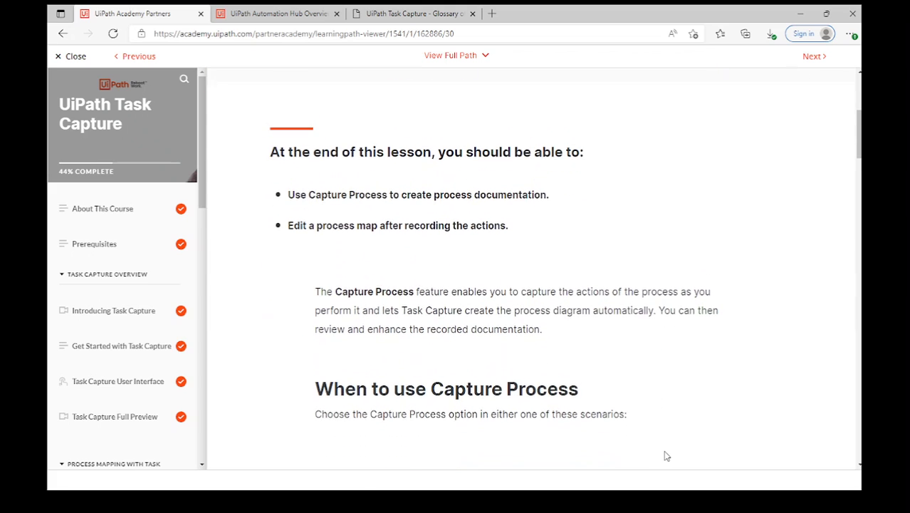
Read when to use Capture Process and play the Capture Process demo video in full screen
{"action": "scroll", "coordinate": [665, 453], "scroll_direction": "down", "scroll_amount": 3}
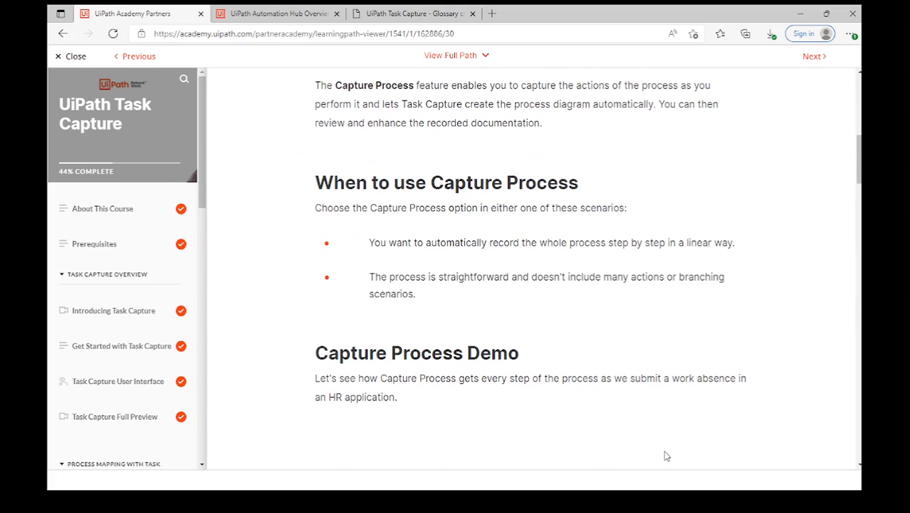
{"action": "scroll", "coordinate": [666, 456], "scroll_direction": "down", "scroll_amount": 3}
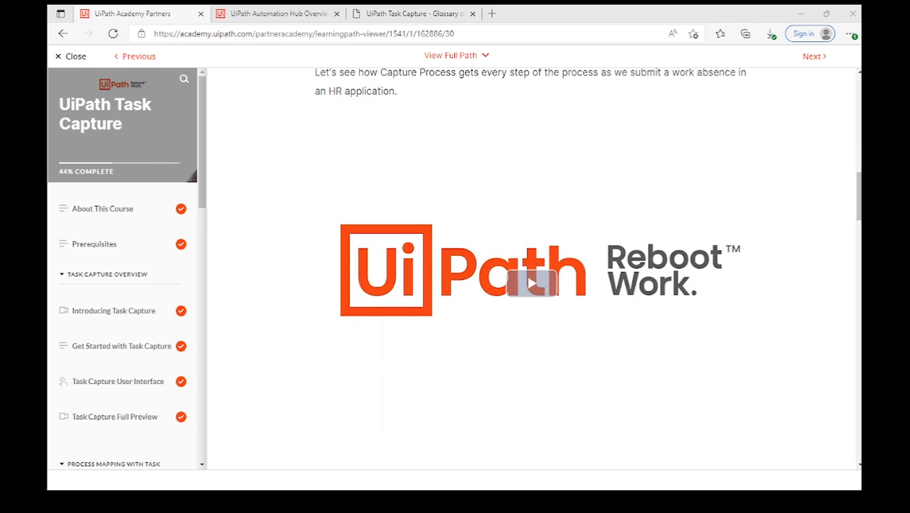
{"action": "left_click", "coordinate": [532, 283]}
{"action": "left_click", "coordinate": [806, 437]}
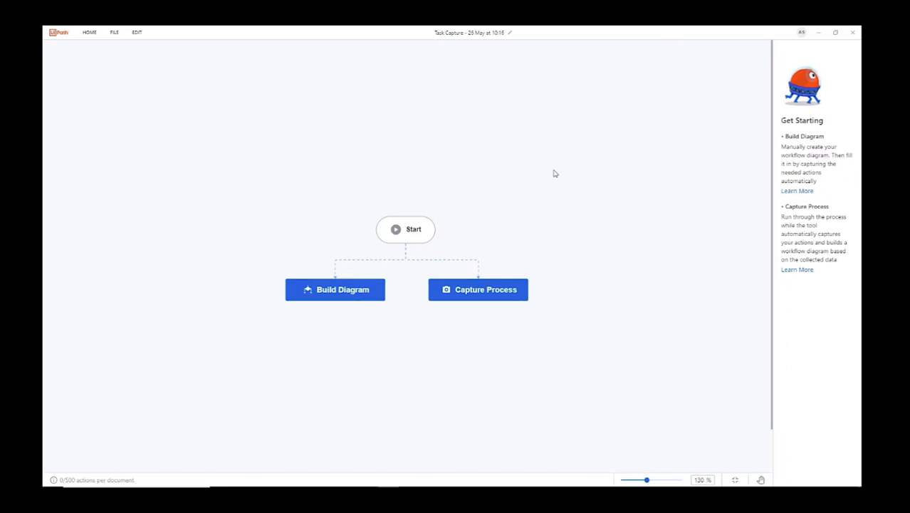
Switch from Task Capture to Workday and request a Paid Time Off (PTO) absence for May 25, 2021, continuing to the request form
{"action": "left_click", "coordinate": [817, 38]}
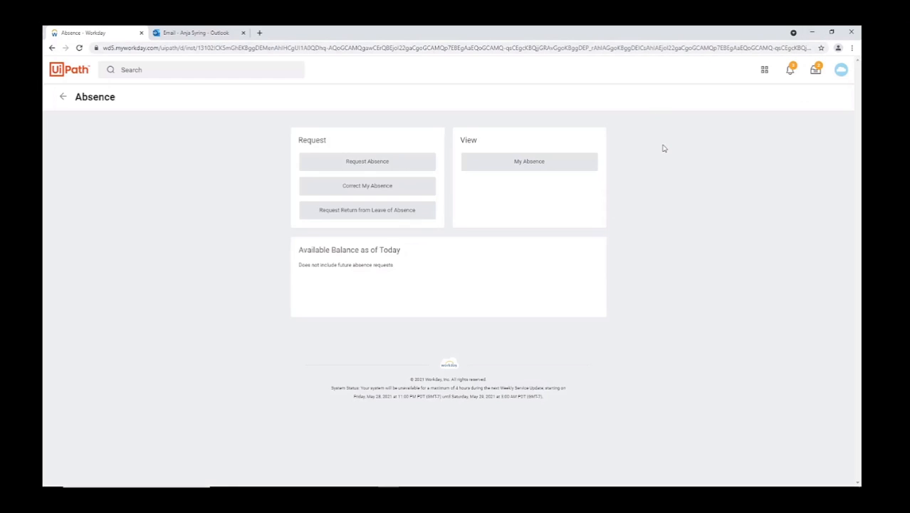
{"action": "left_click", "coordinate": [392, 164]}
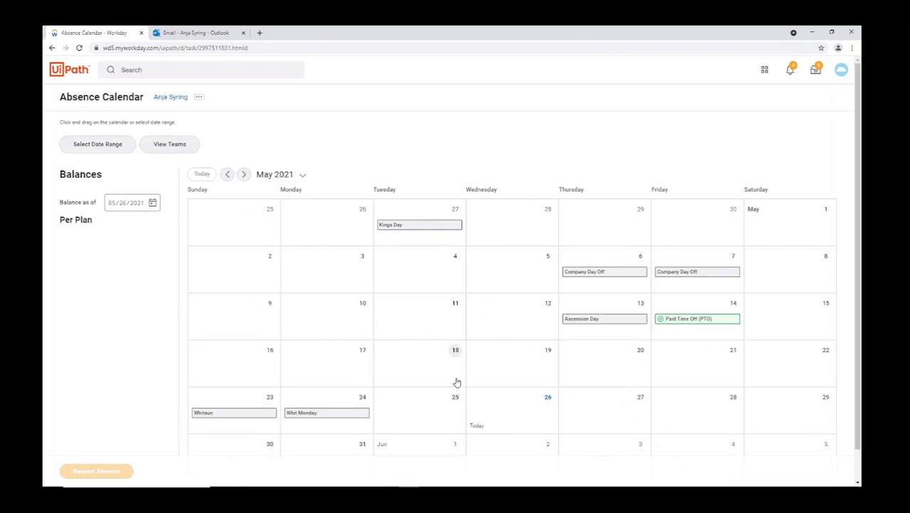
{"action": "left_click", "coordinate": [457, 401]}
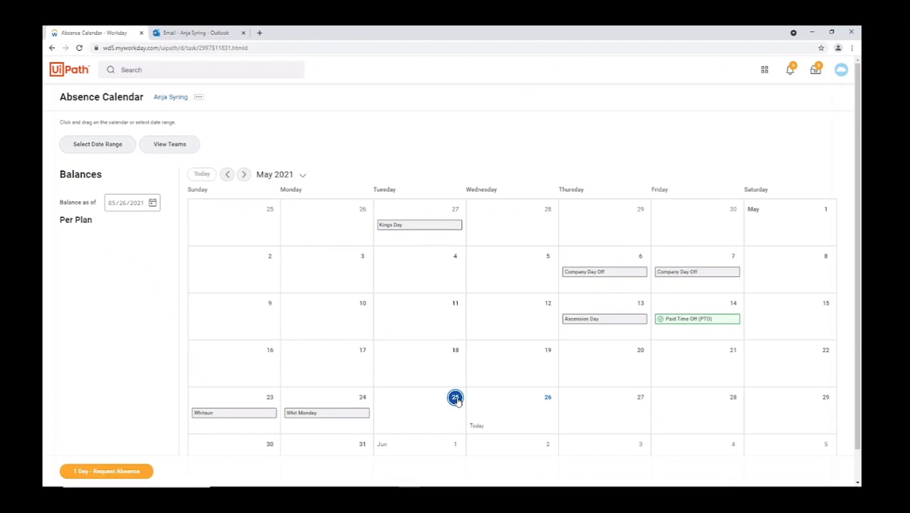
{"action": "left_click", "coordinate": [124, 471]}
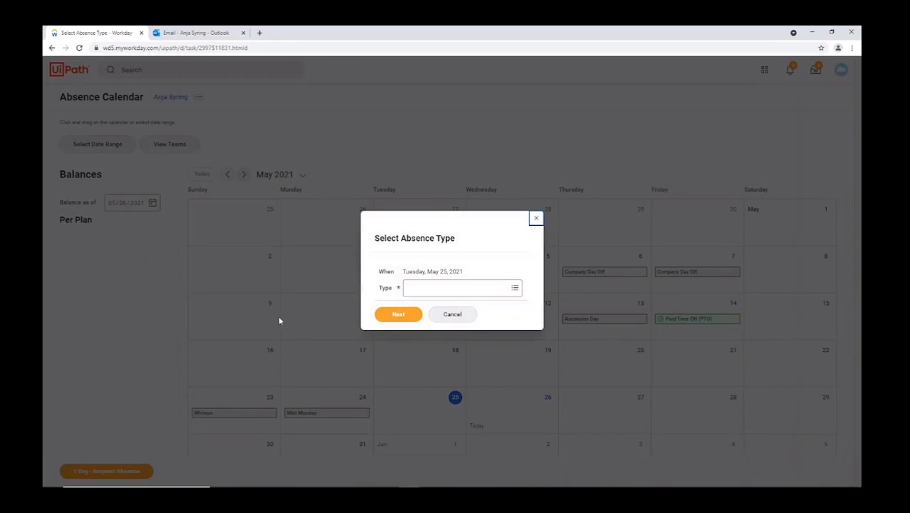
{"action": "left_click", "coordinate": [475, 288]}
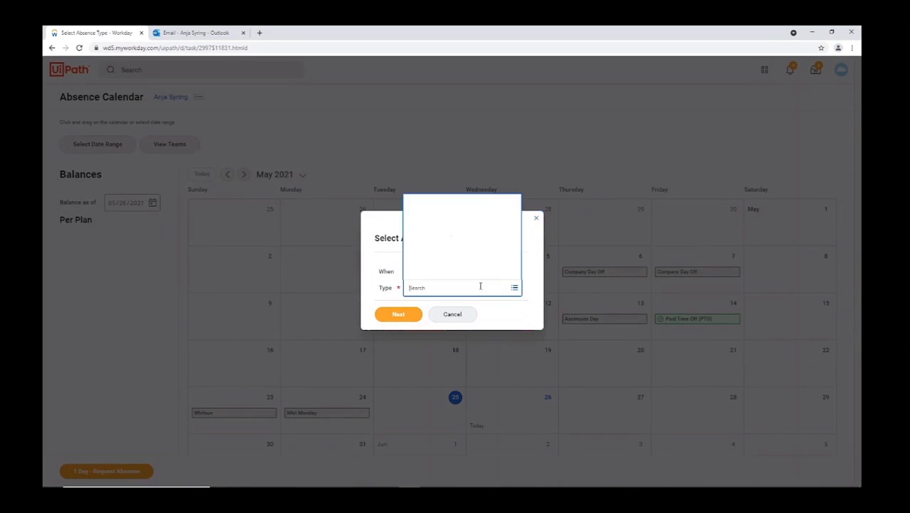
{"action": "left_click", "coordinate": [424, 260]}
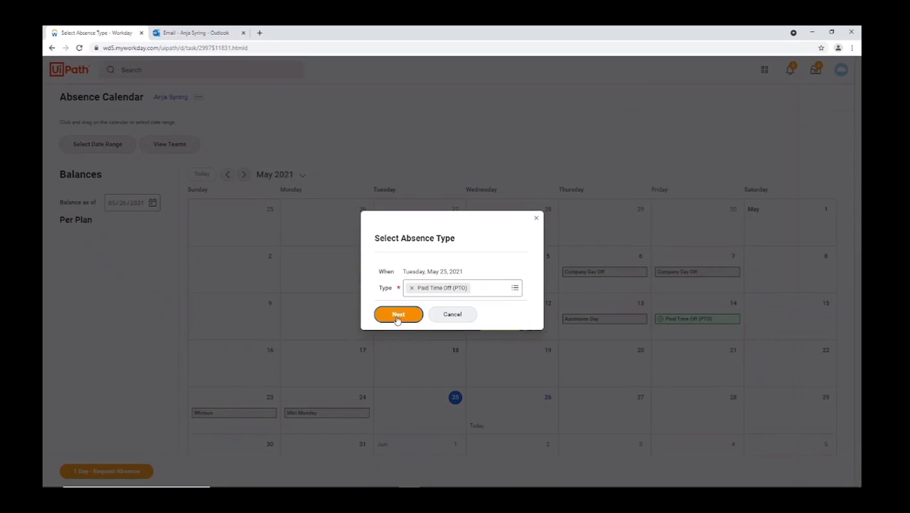
{"action": "left_click", "coordinate": [397, 315]}
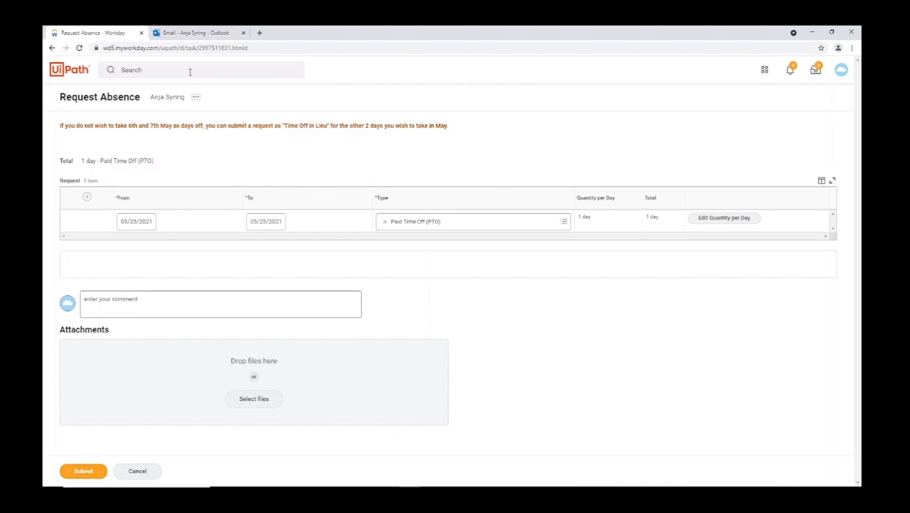
Switch to Outlook, turn on automatic replies in the email settings and save them
{"action": "left_click", "coordinate": [190, 34]}
{"action": "left_click", "coordinate": [790, 66]}
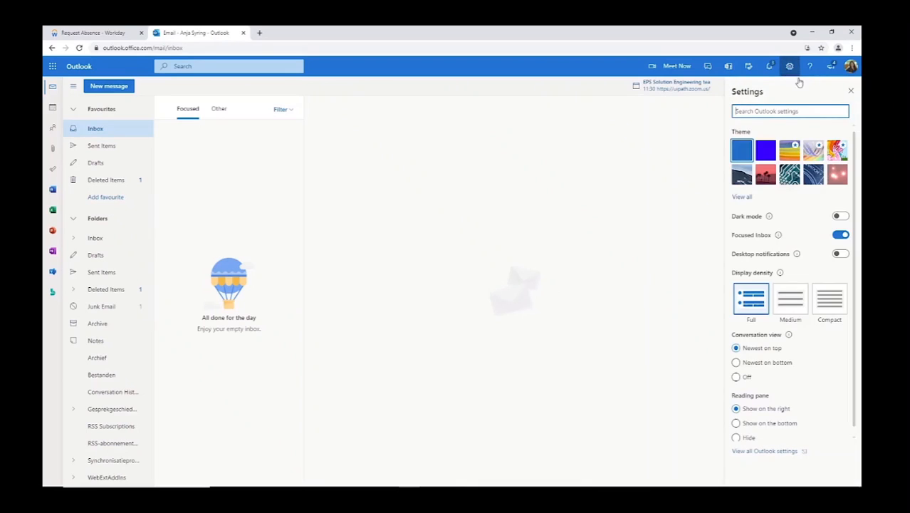
{"action": "left_click", "coordinate": [783, 450]}
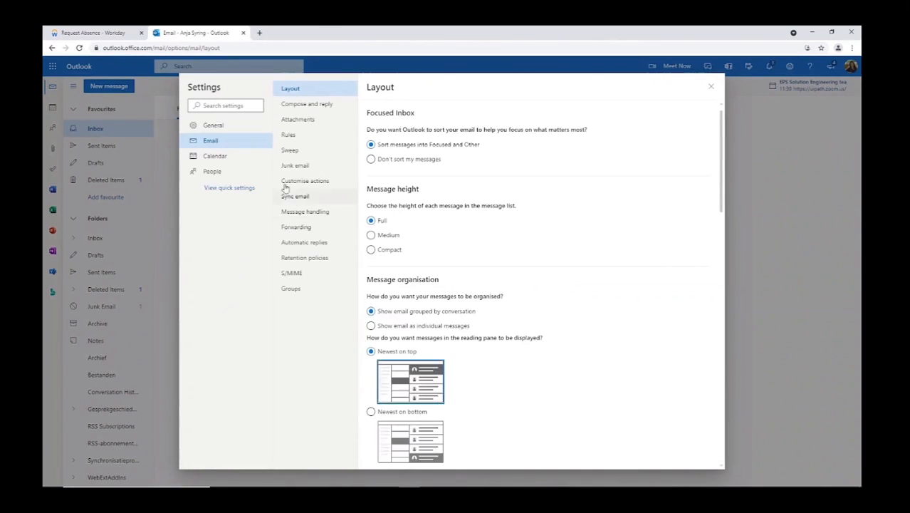
{"action": "left_click", "coordinate": [294, 243]}
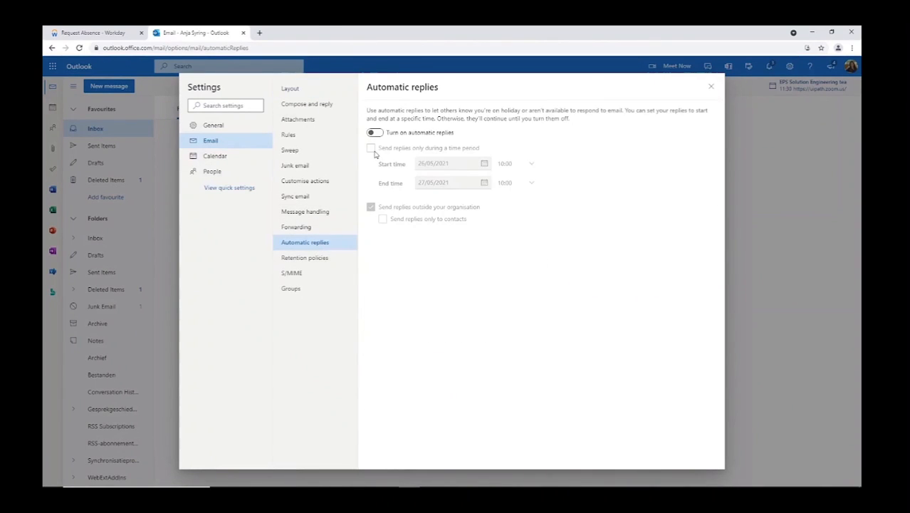
{"action": "left_click", "coordinate": [374, 132]}
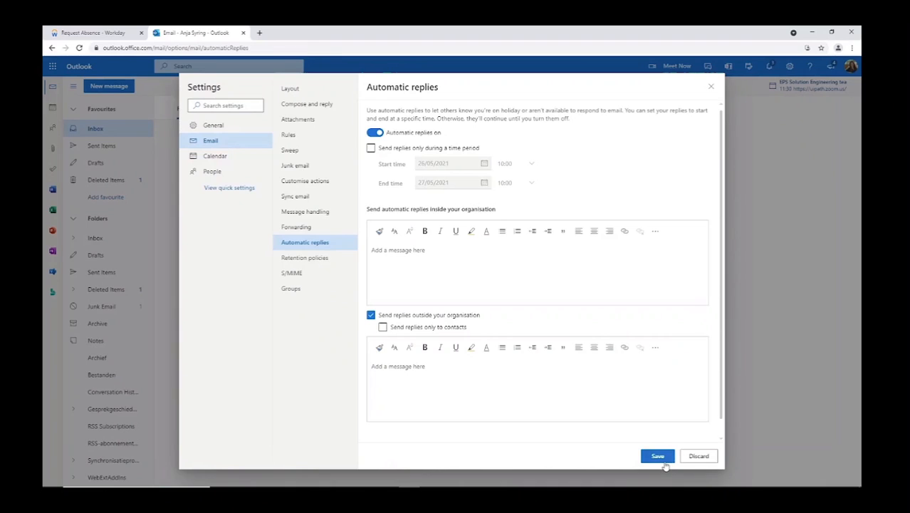
{"action": "left_click", "coordinate": [653, 457]}
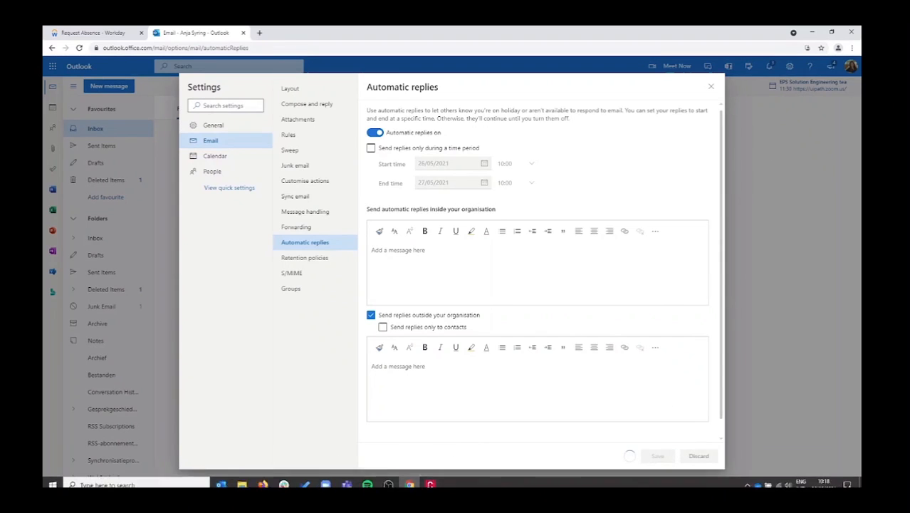
Switch to Task Capture and set the capturing mode to High level with capture on mouse click only, then return to the document
{"action": "left_click", "coordinate": [430, 484]}
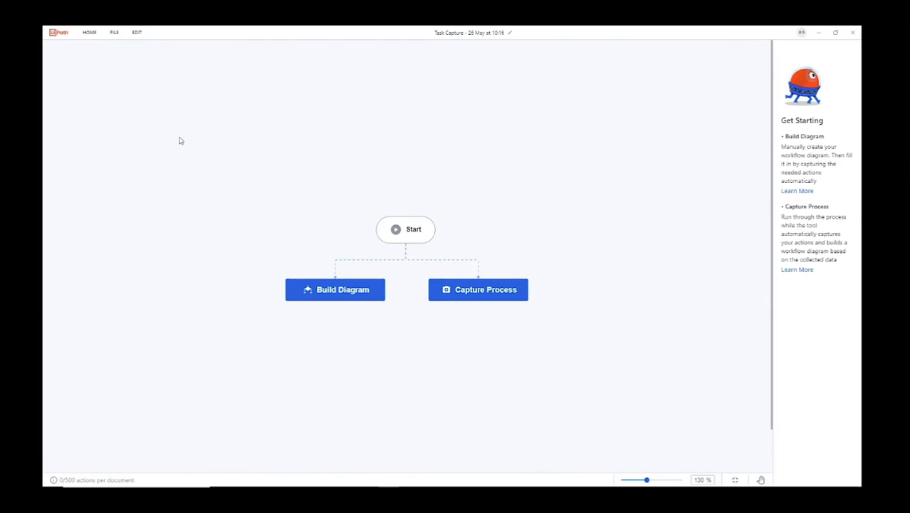
{"action": "left_click", "coordinate": [95, 40]}
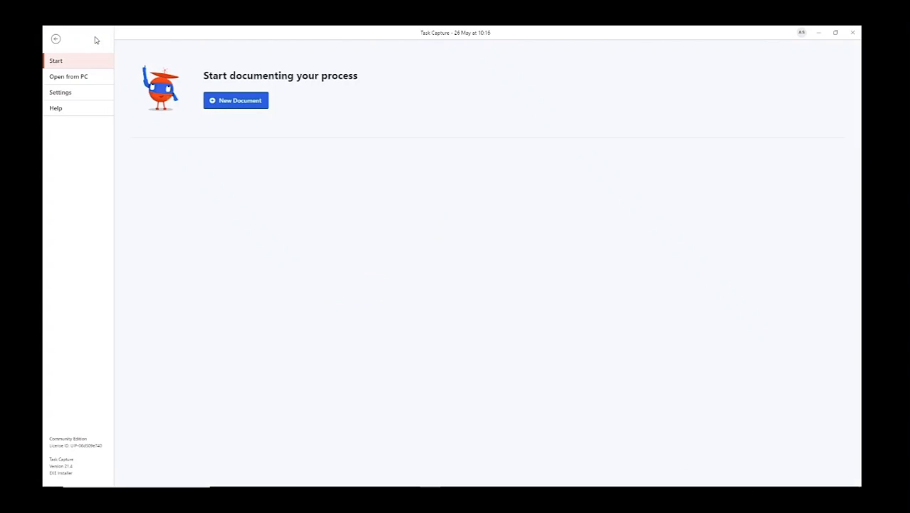
{"action": "left_click", "coordinate": [82, 95]}
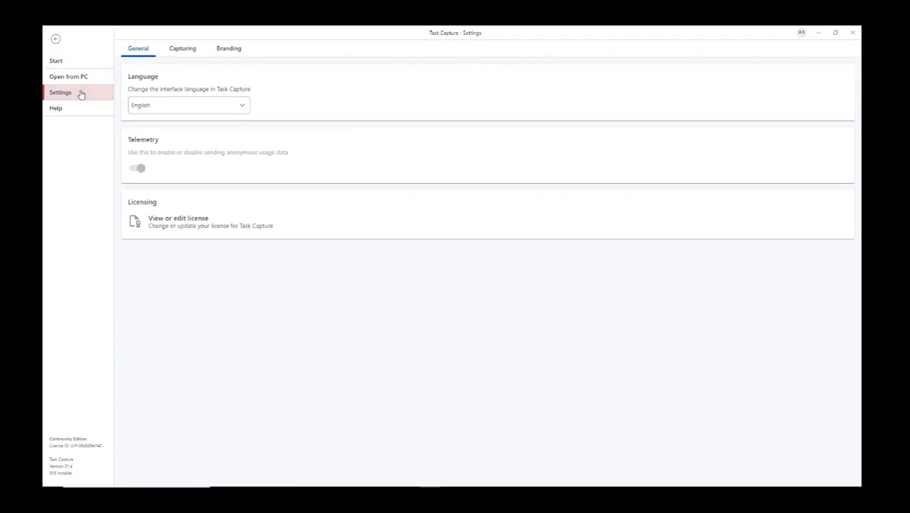
{"action": "left_click", "coordinate": [182, 49]}
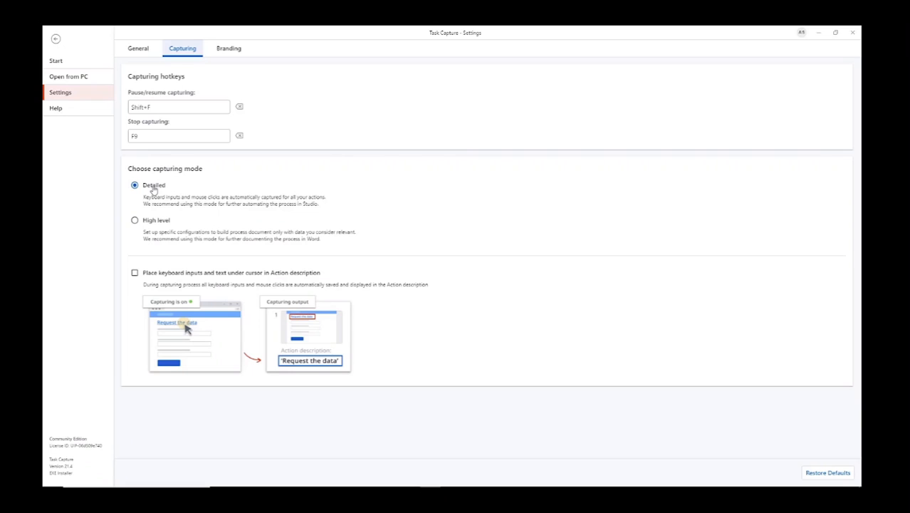
{"action": "left_click", "coordinate": [136, 221]}
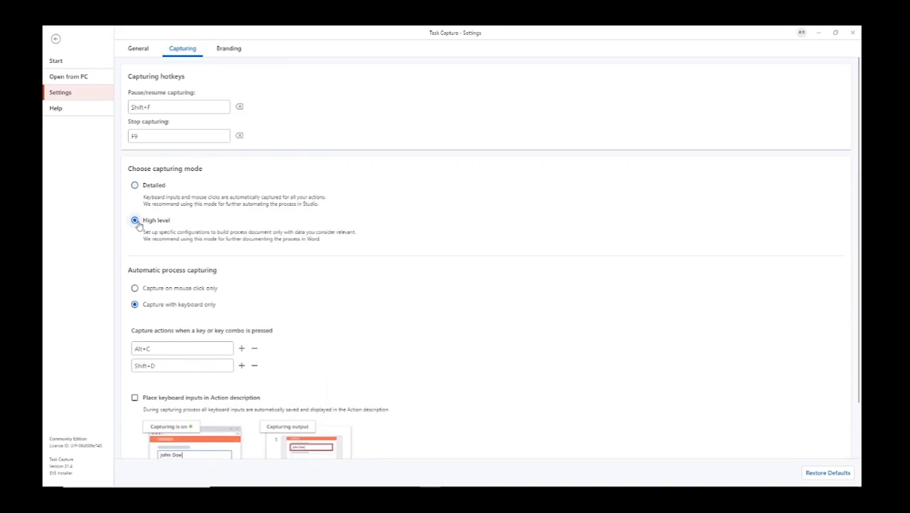
{"action": "left_click", "coordinate": [136, 289]}
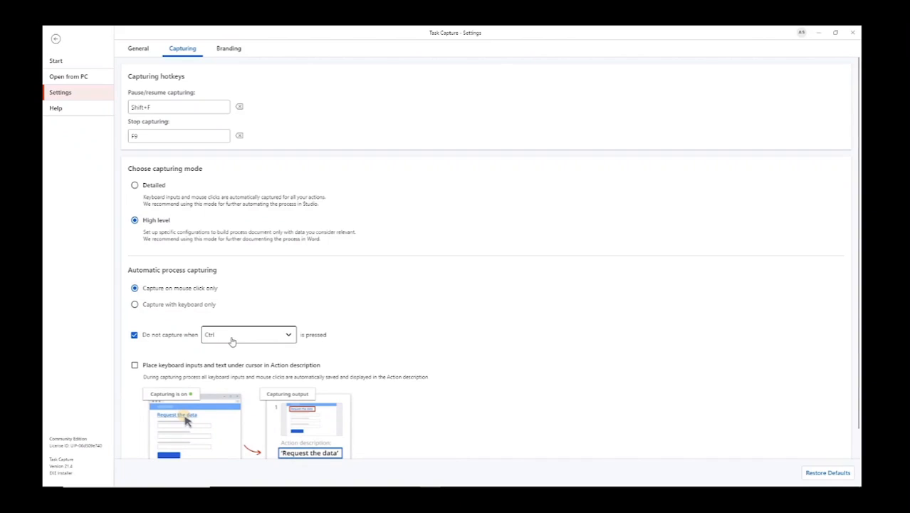
{"action": "scroll", "coordinate": [232, 339], "scroll_direction": "down", "scroll_amount": 1}
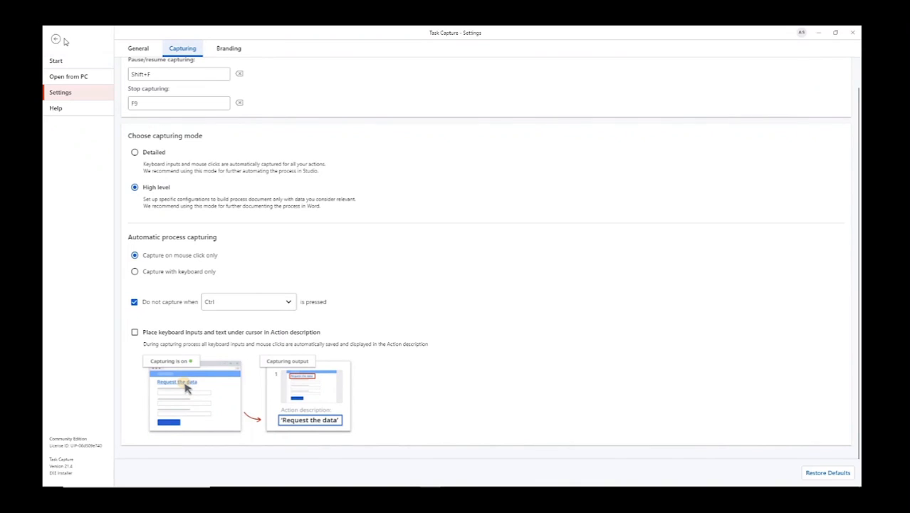
{"action": "left_click", "coordinate": [56, 39]}
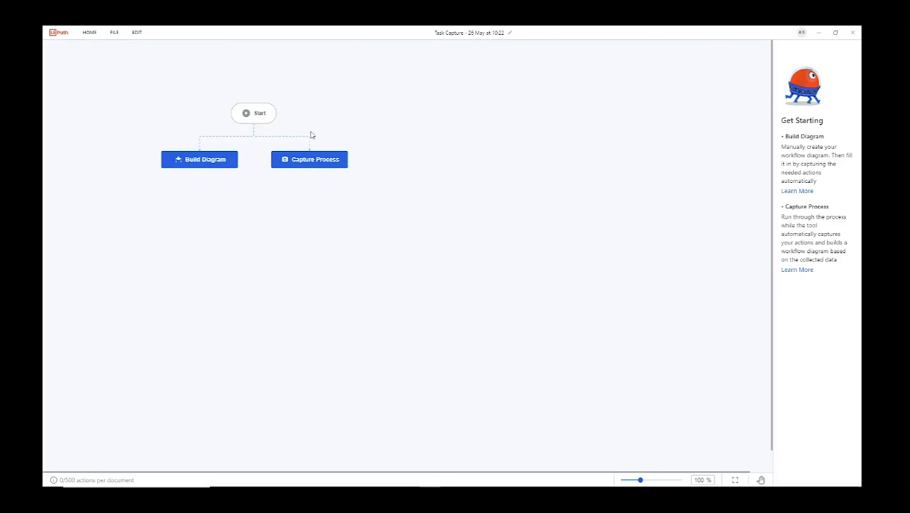
Start a Capture Process recording and capture requesting an absence for May 25 in the Workday calendar
{"action": "left_click", "coordinate": [331, 162]}
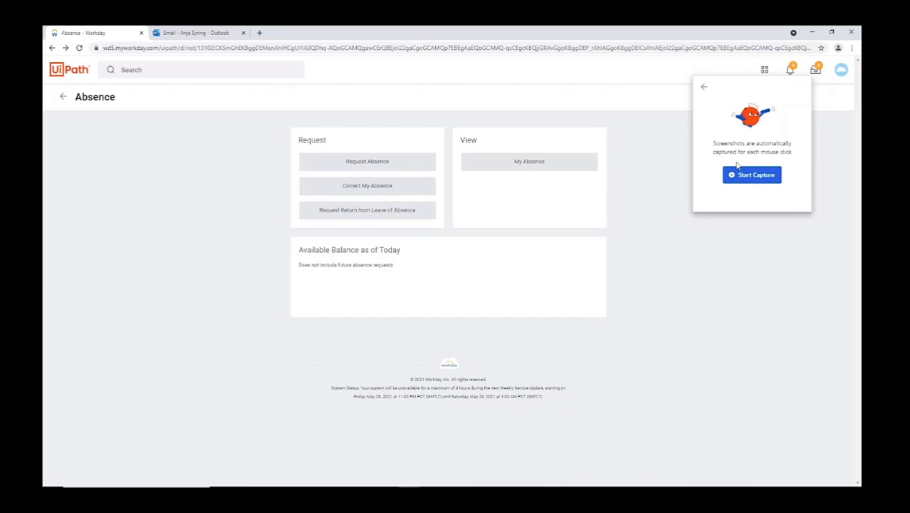
{"action": "left_click", "coordinate": [743, 180]}
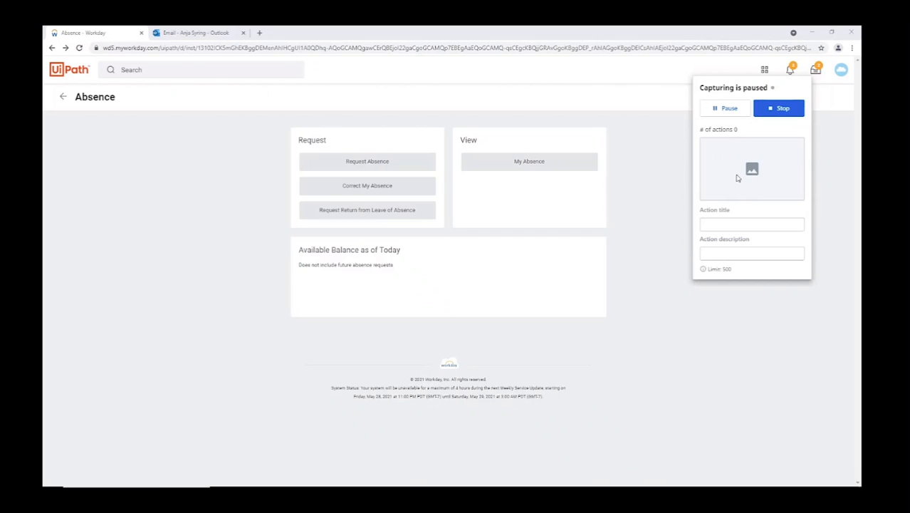
{"action": "left_click", "coordinate": [402, 163]}
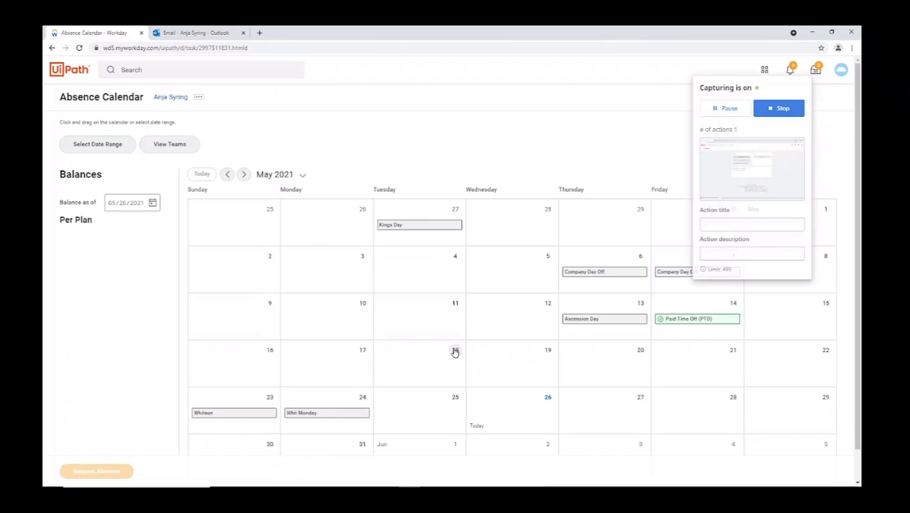
{"action": "left_click", "coordinate": [457, 407]}
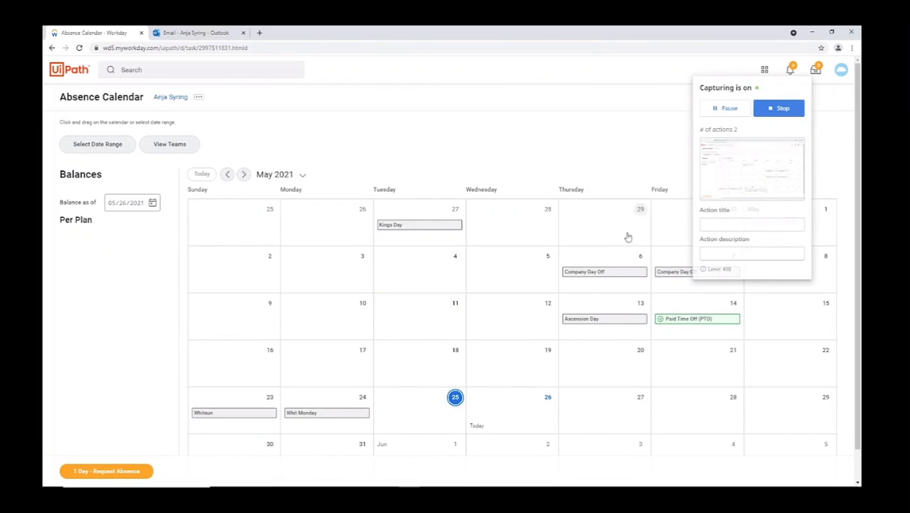
{"action": "left_click", "coordinate": [127, 472]}
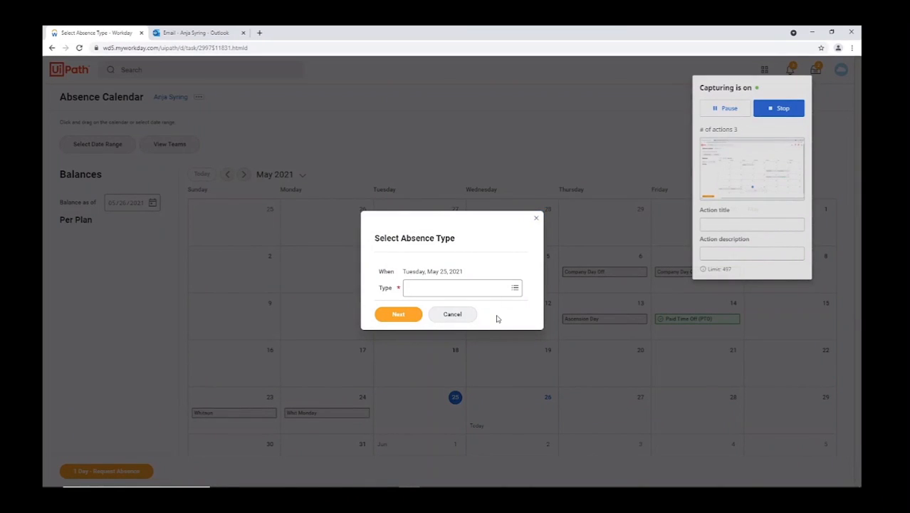
Capture the selection of Paid Time Off (PTO) as the absence type
{"action": "left_click", "coordinate": [729, 107]}
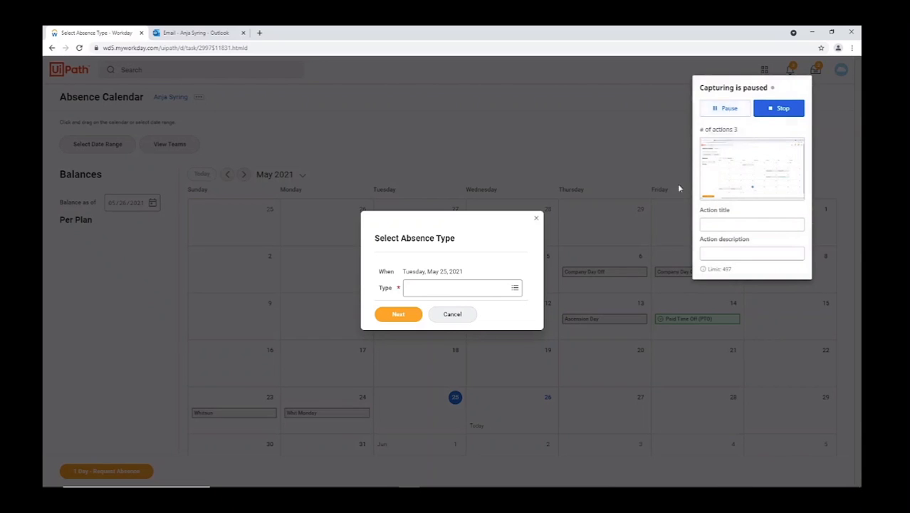
{"action": "left_click", "coordinate": [429, 288]}
{"action": "left_click", "coordinate": [440, 259]}
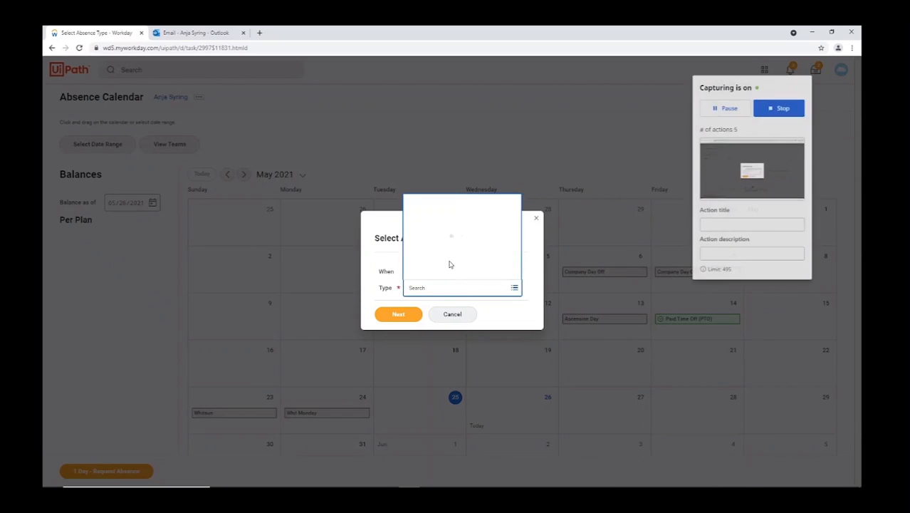
{"action": "left_click", "coordinate": [430, 259]}
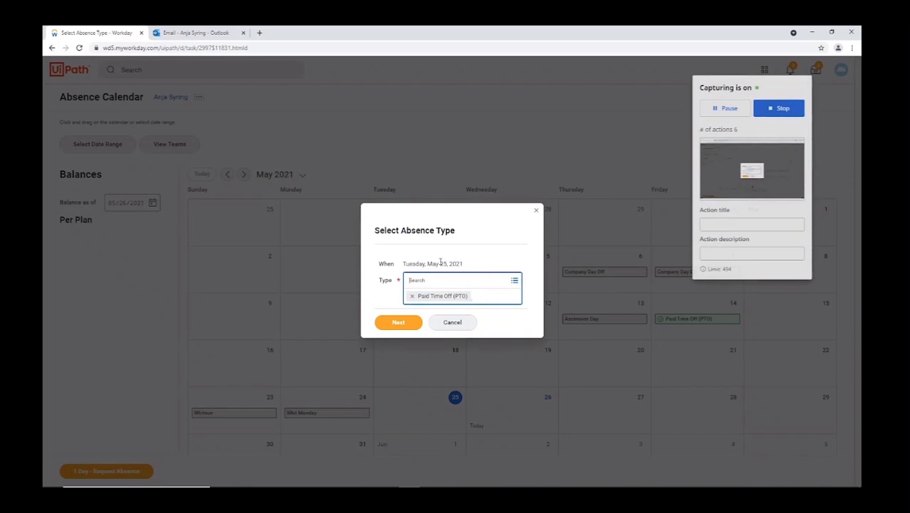
Title the latest captured action "Select Paid Time Off"
{"action": "left_click", "coordinate": [723, 226]}
{"action": "left_click", "coordinate": [723, 226]}
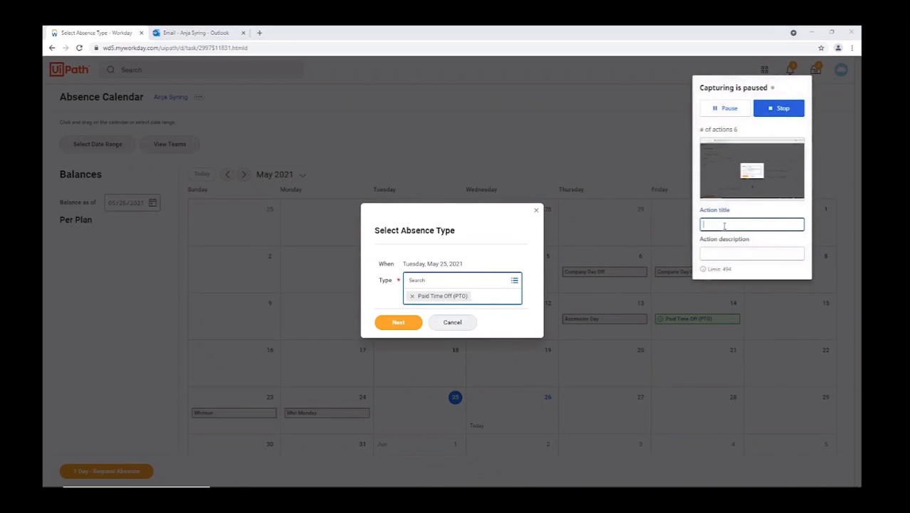
{"action": "type", "text": "Select PT"}
{"action": "type", "text": "id Time Off"}
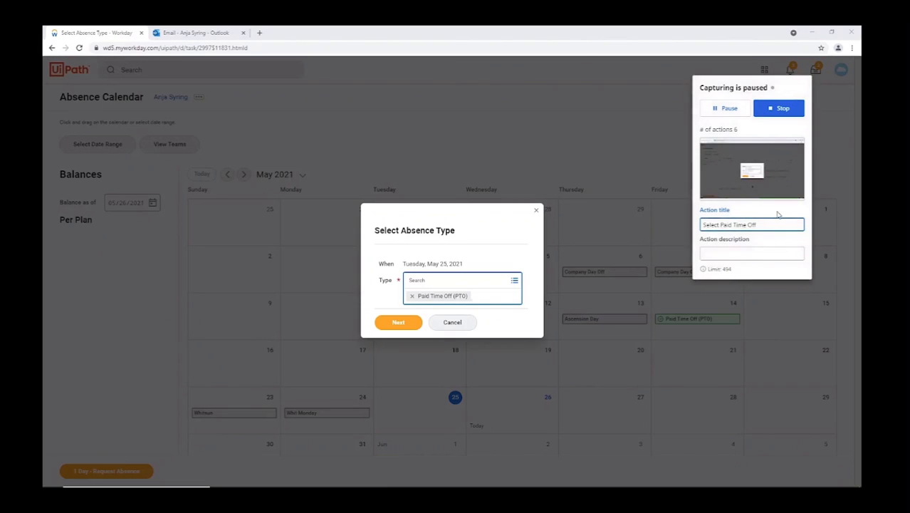
Capture continuing the Workday PTO request, and turning on and saving automatic replies in the Outlook email settings
{"action": "left_click", "coordinate": [407, 324]}
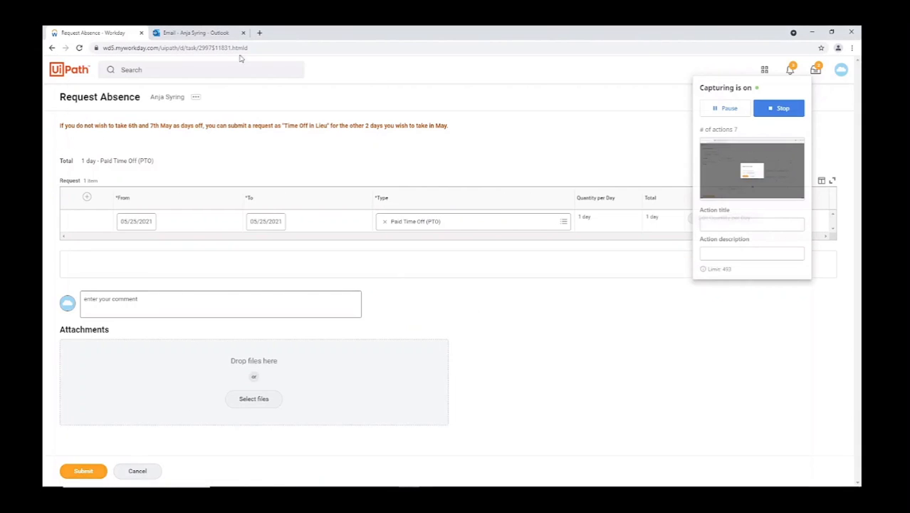
{"action": "left_click", "coordinate": [222, 36]}
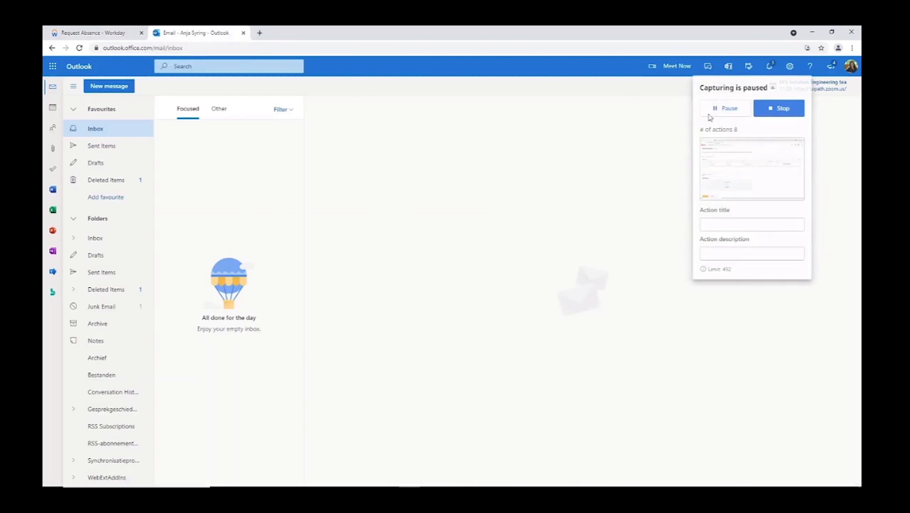
{"action": "left_click", "coordinate": [789, 65]}
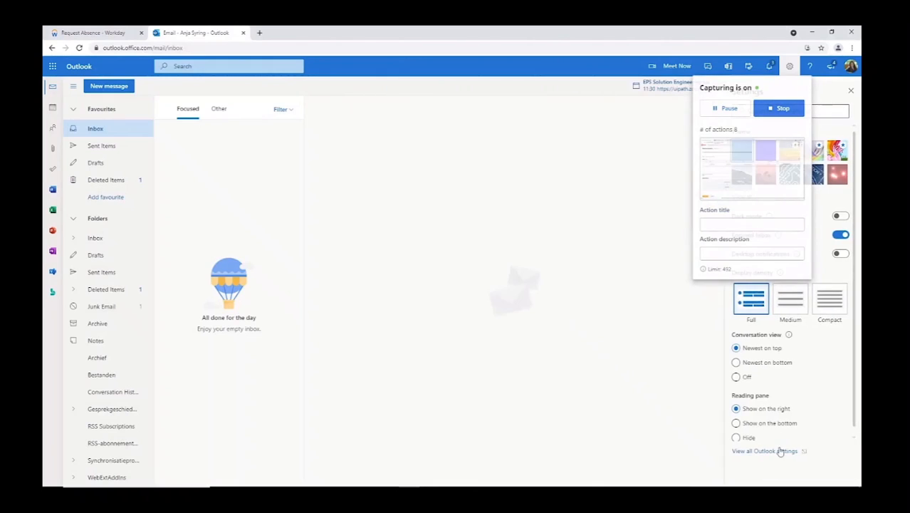
{"action": "left_click", "coordinate": [776, 453]}
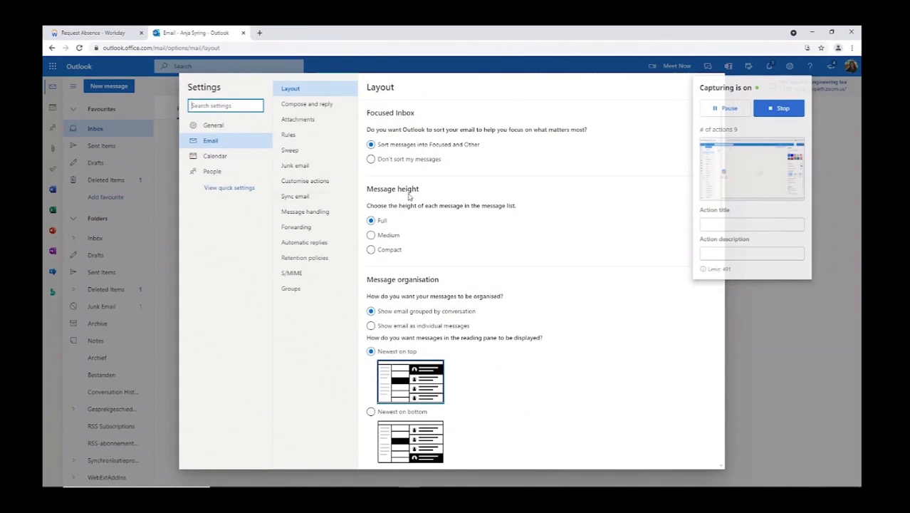
{"action": "left_click", "coordinate": [294, 244]}
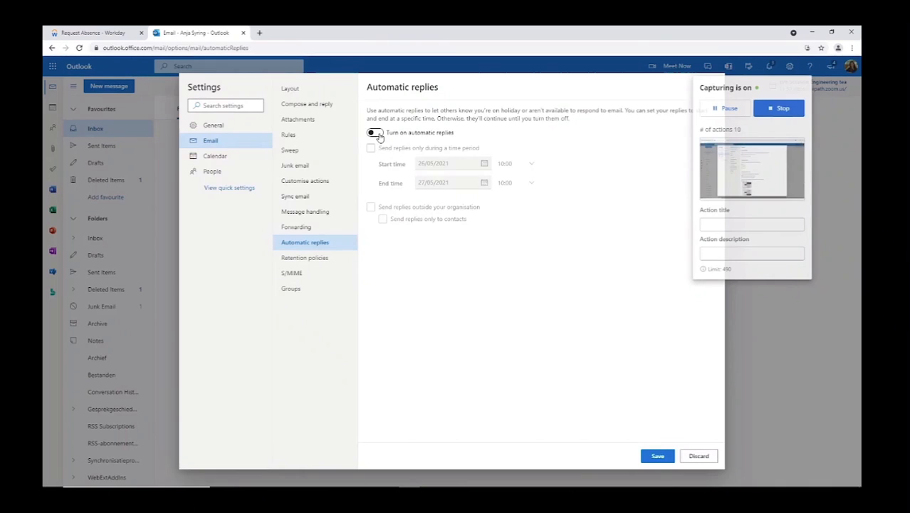
{"action": "left_click", "coordinate": [374, 133]}
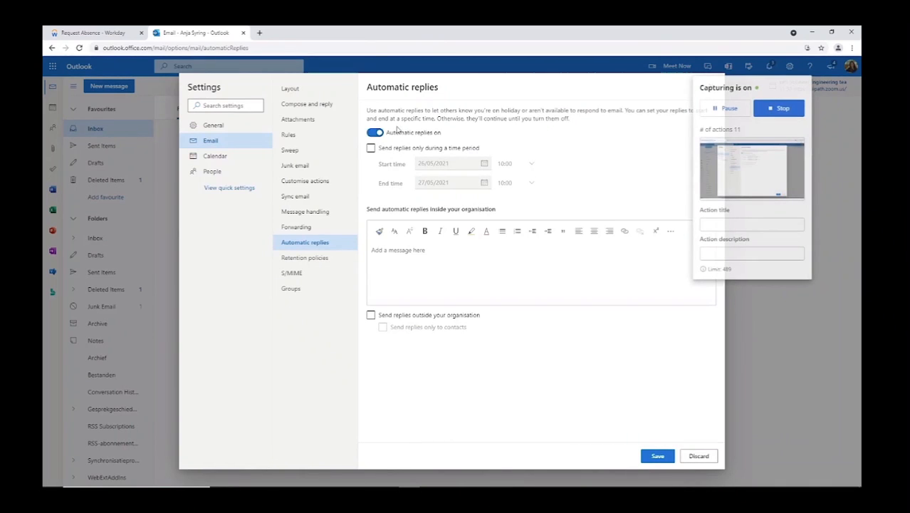
{"action": "left_click", "coordinate": [659, 457]}
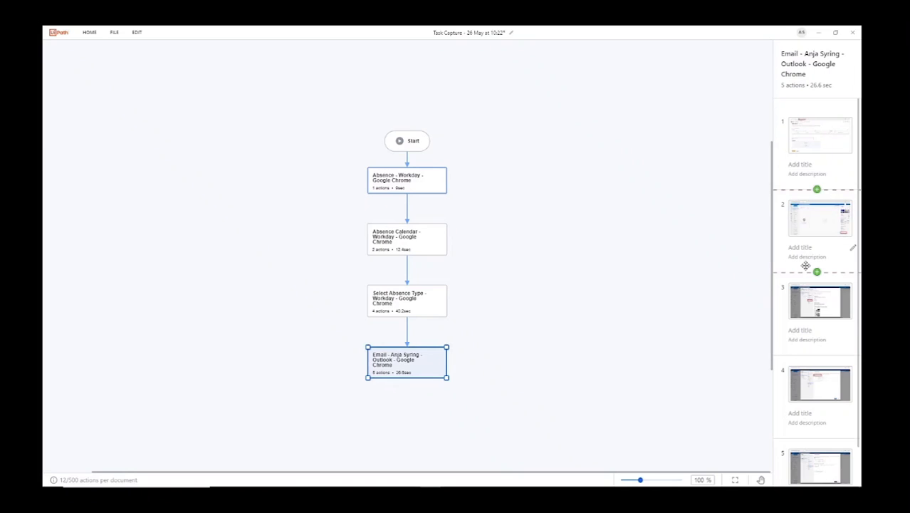
Merge the Absence Calendar and Select Absence Type sequences in the captured process diagram
{"action": "left_click", "coordinate": [422, 241]}
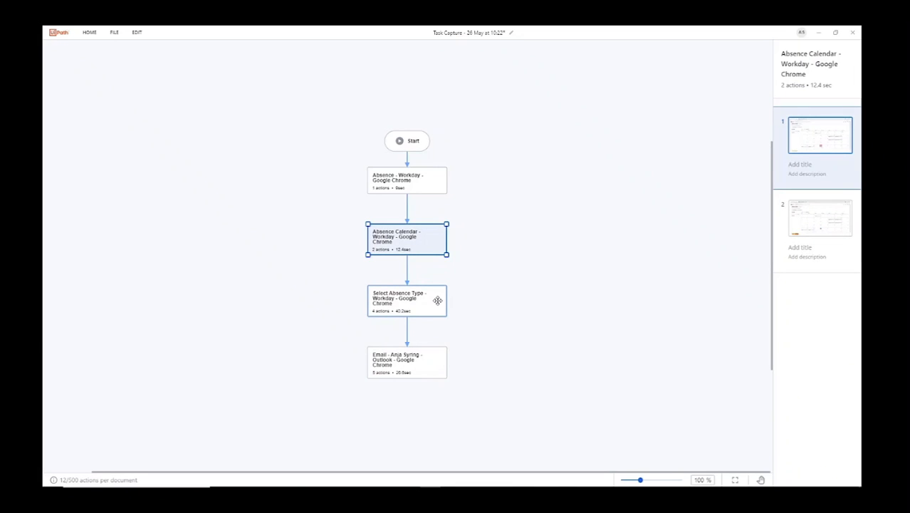
{"action": "left_click", "coordinate": [351, 218]}
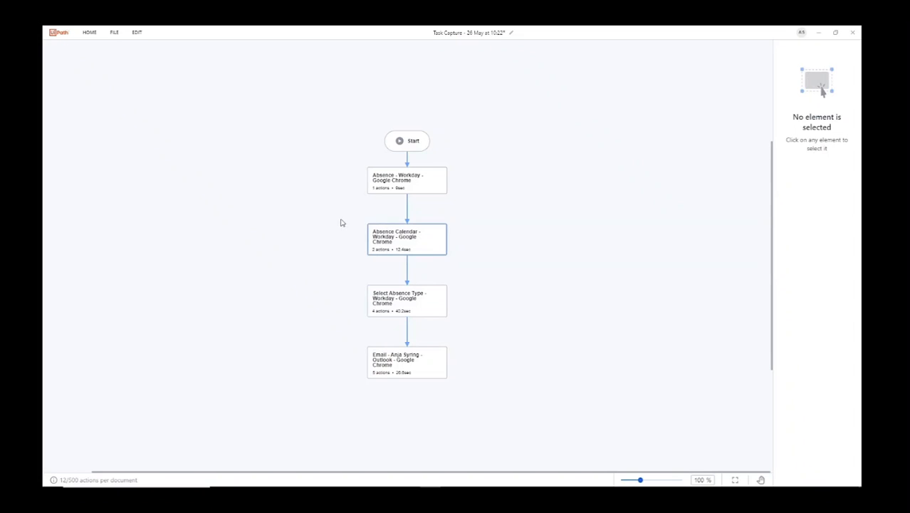
{"action": "left_click_drag", "start_coordinate": [346, 215], "coordinate": [473, 325]}
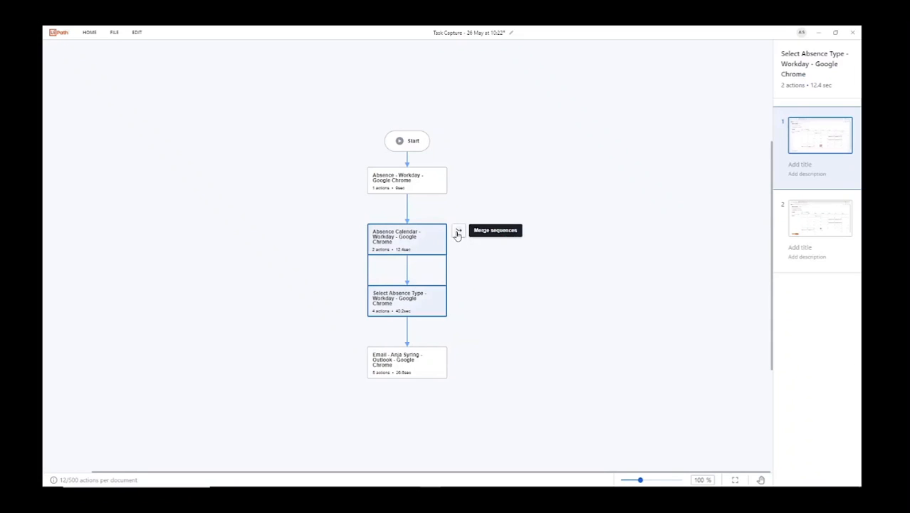
{"action": "left_click", "coordinate": [457, 235]}
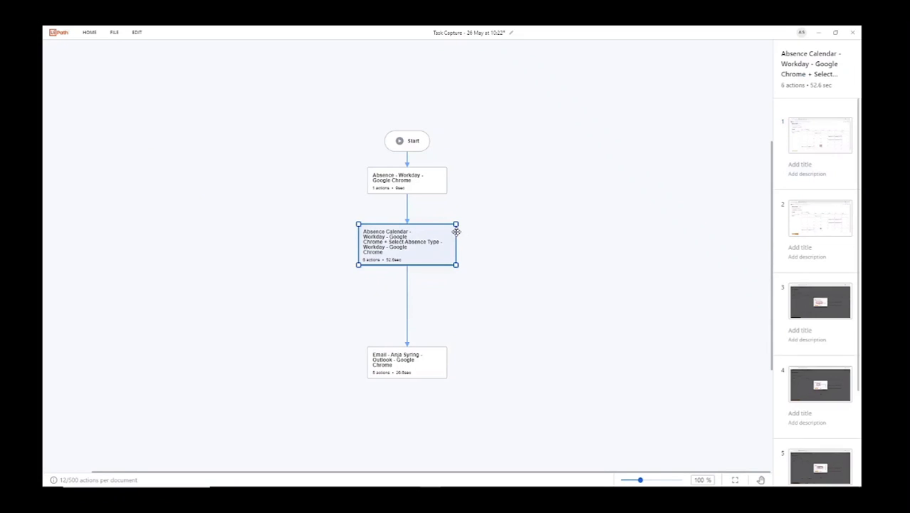
Rename the merged sequence "Select day and type pto" and select the Absence - Workday sequence above it
{"action": "double_click", "coordinate": [411, 243]}
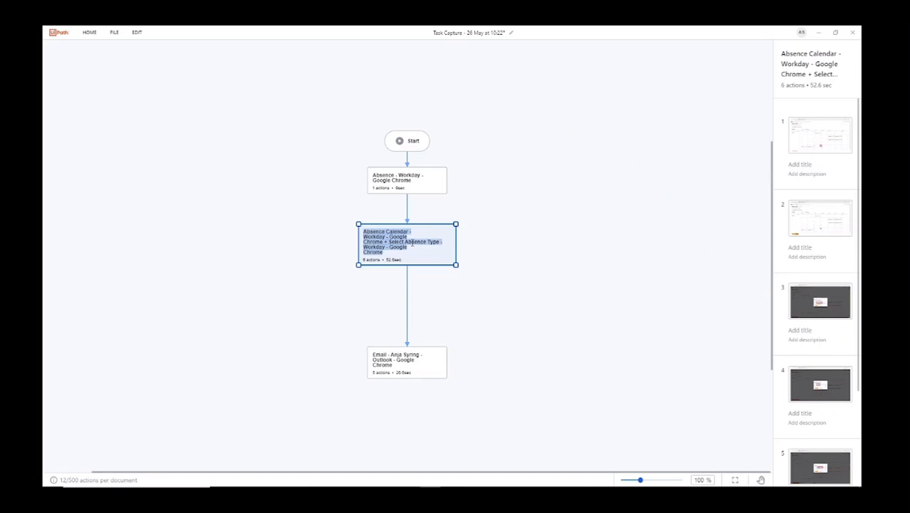
{"action": "type", "text": "Sd"}
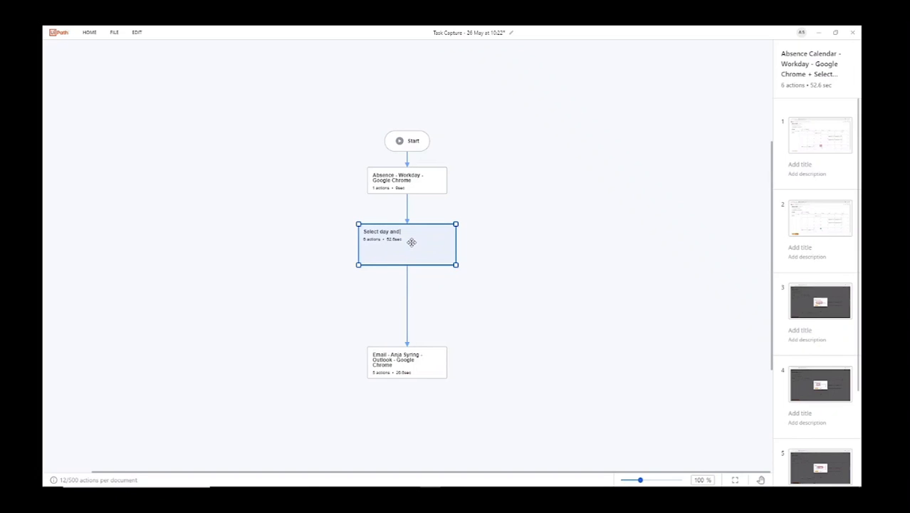
{"action": "type", "text": "to"}
{"action": "key", "text": "Return"}
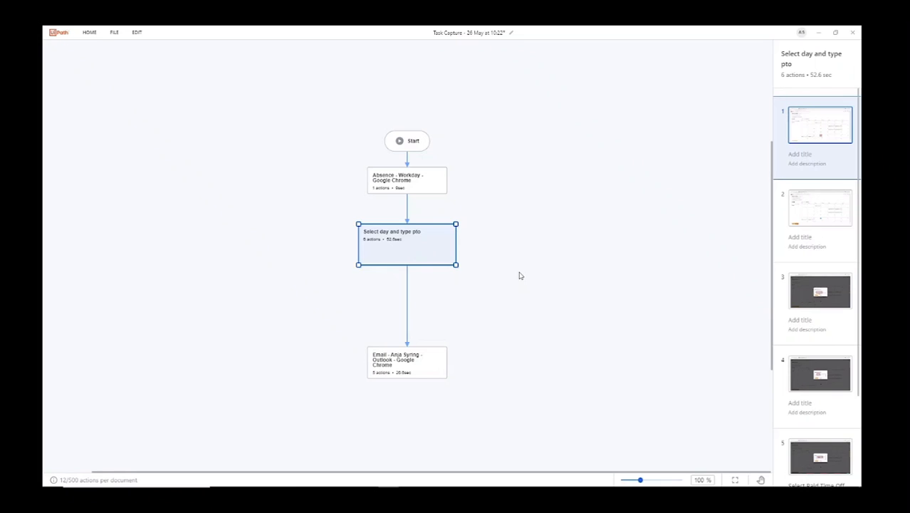
{"action": "left_click", "coordinate": [404, 187]}
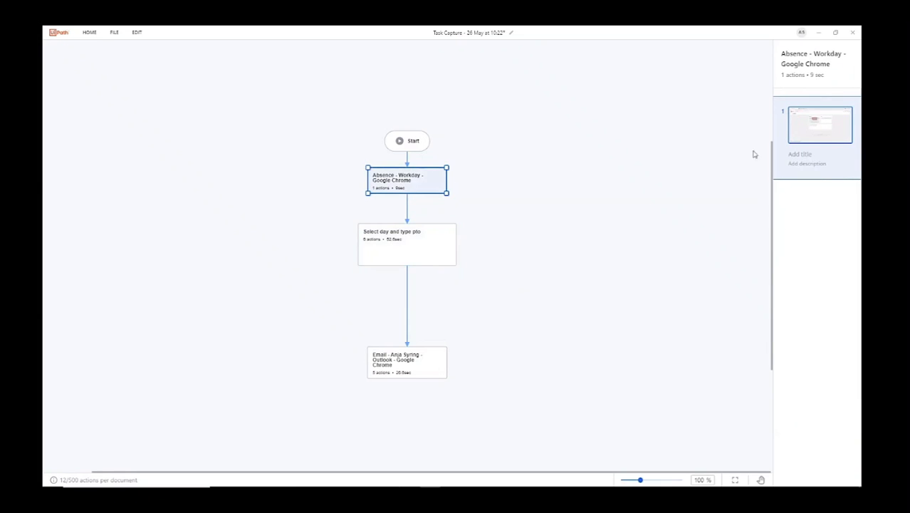
{"action": "mouse_move", "coordinate": [823, 134]}
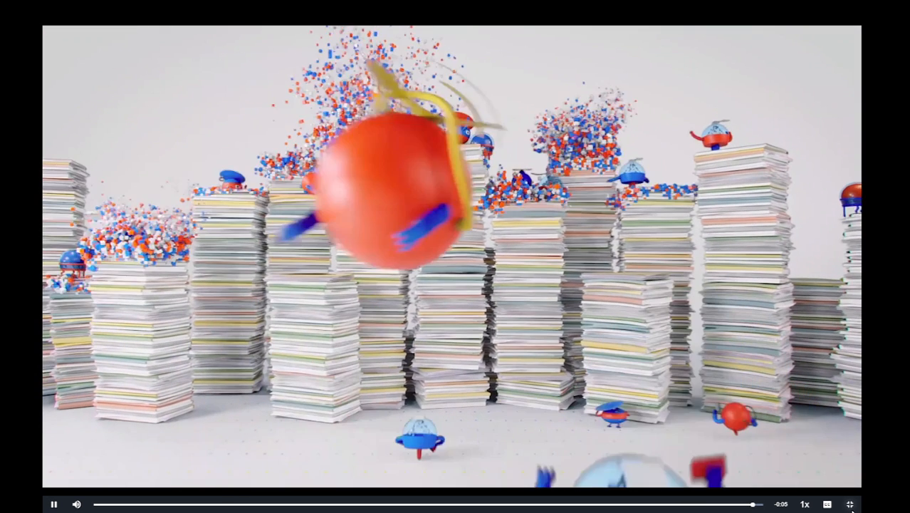
Exit the demo video's full screen and expand the "Let's recap" section to read its points
{"action": "left_click", "coordinate": [850, 504]}
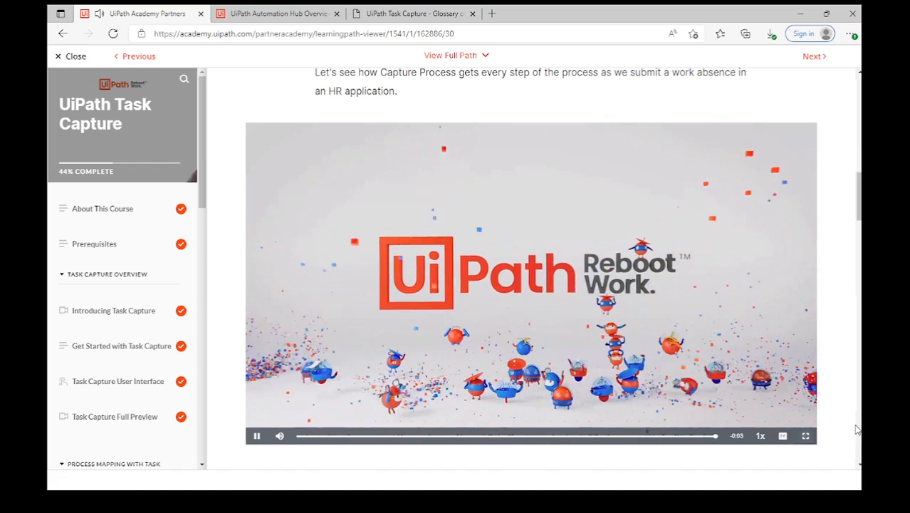
{"action": "scroll", "coordinate": [849, 426], "scroll_direction": "down", "scroll_amount": 3}
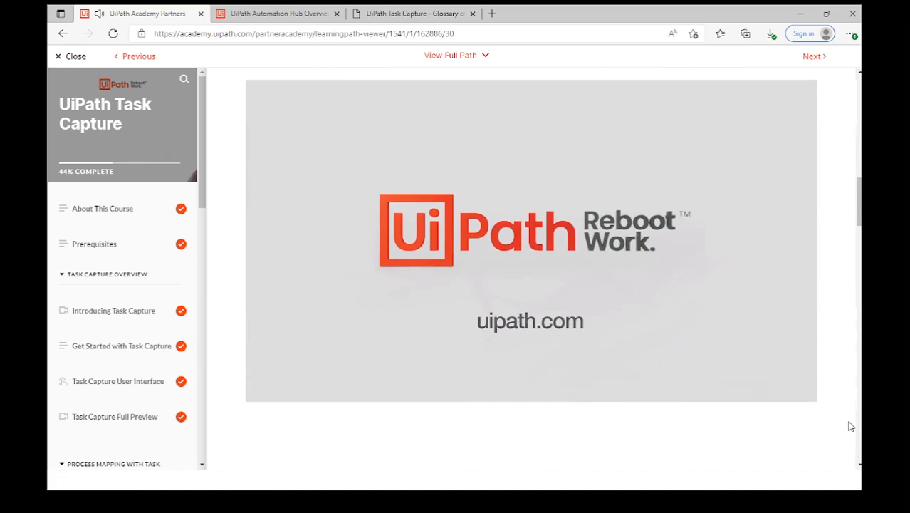
{"action": "scroll", "coordinate": [849, 426], "scroll_direction": "down", "scroll_amount": 1}
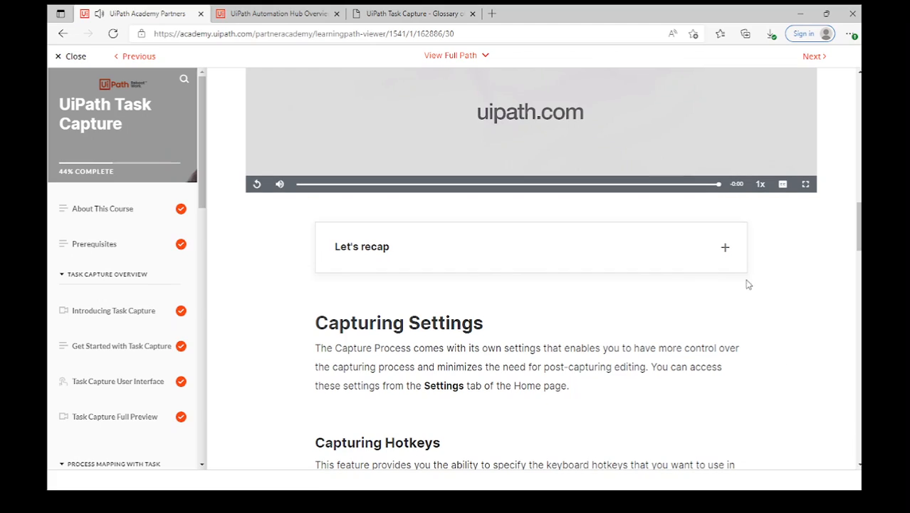
{"action": "left_click", "coordinate": [726, 250]}
{"action": "scroll", "coordinate": [785, 324], "scroll_direction": "down", "scroll_amount": 4}
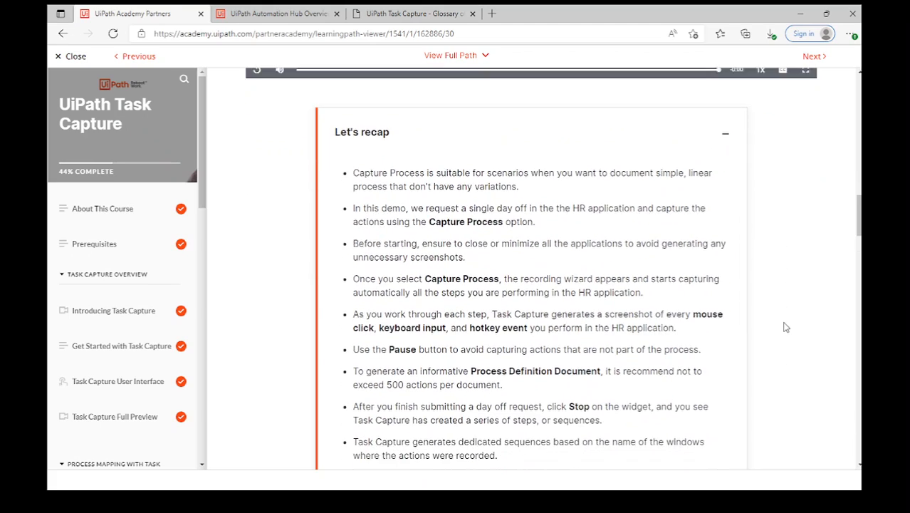
{"action": "scroll", "coordinate": [785, 327], "scroll_direction": "down", "scroll_amount": 4}
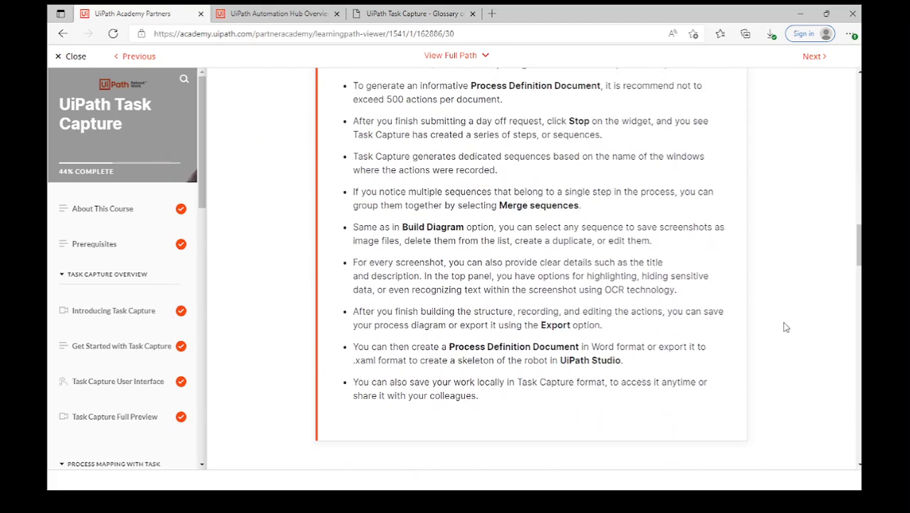
Review the Capturing Hotkeys section, enlarging and closing the image of its pause/resume and stop settings
{"action": "scroll", "coordinate": [785, 326], "scroll_direction": "down", "scroll_amount": 4}
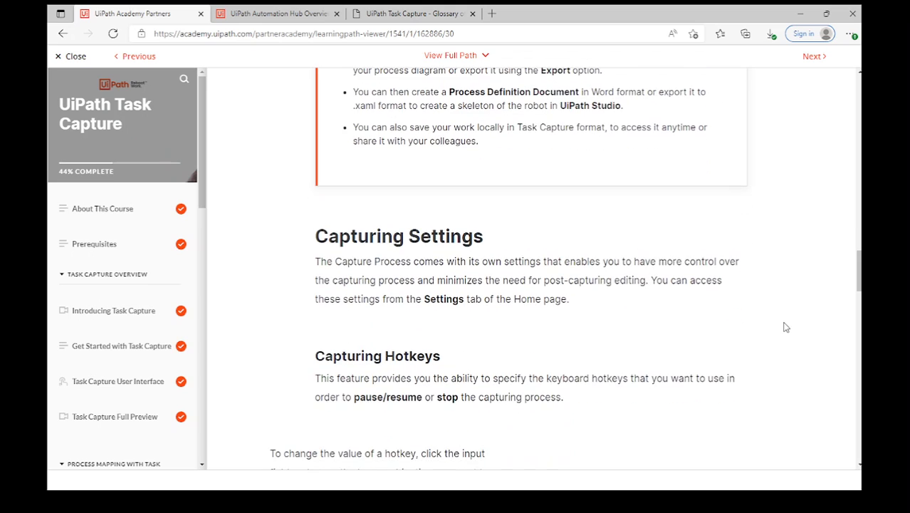
{"action": "scroll", "coordinate": [785, 327], "scroll_direction": "down", "scroll_amount": 1}
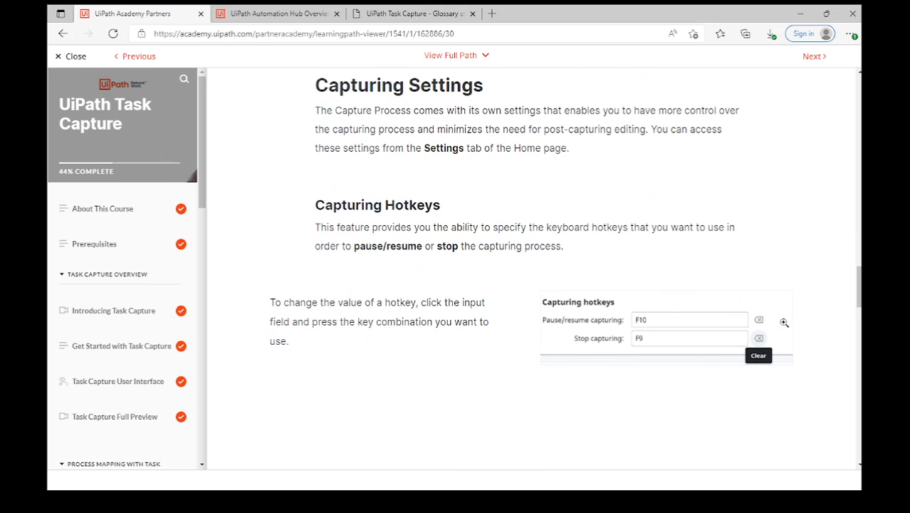
{"action": "left_click", "coordinate": [741, 319]}
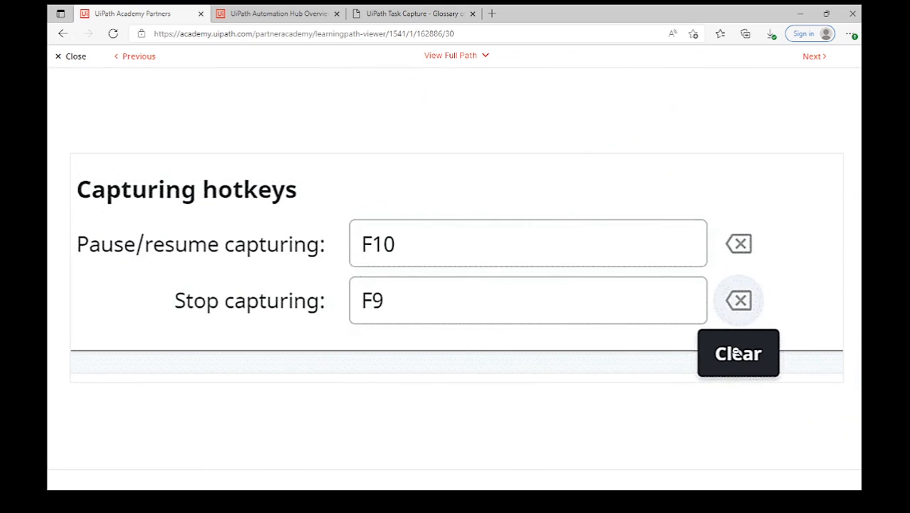
{"action": "left_click", "coordinate": [668, 321]}
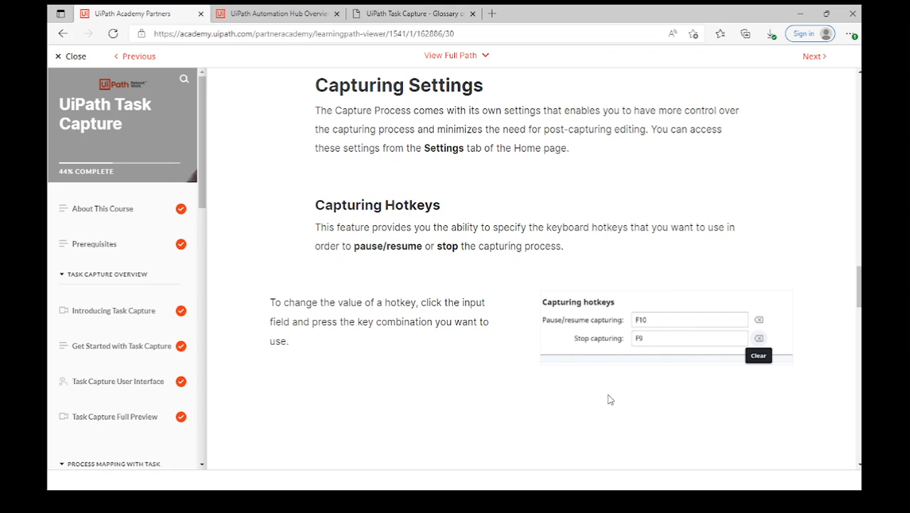
{"action": "scroll", "coordinate": [815, 386], "scroll_direction": "down", "scroll_amount": 3}
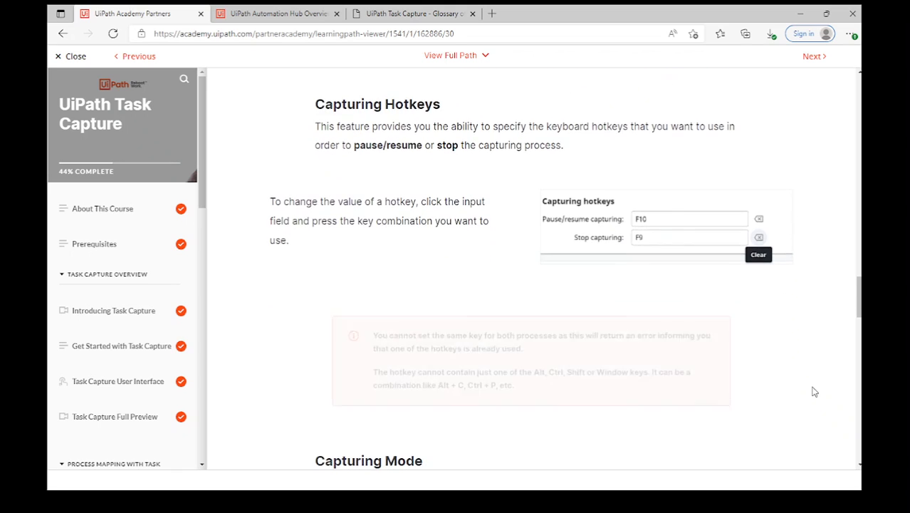
Flip the Detailed Capturing Mode and High-Level Capturing Mode cards to read their descriptions
{"action": "scroll", "coordinate": [815, 391], "scroll_direction": "down", "scroll_amount": 4}
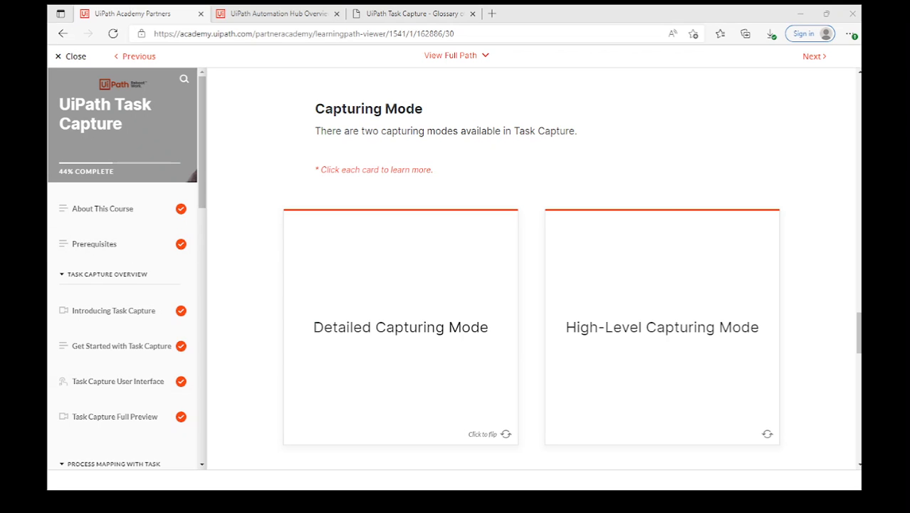
{"action": "left_click", "coordinate": [469, 352]}
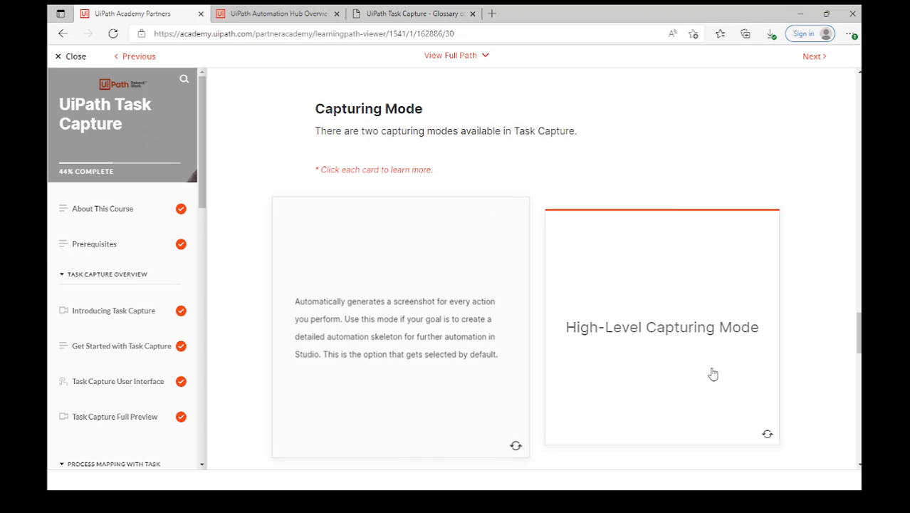
{"action": "left_click", "coordinate": [705, 369]}
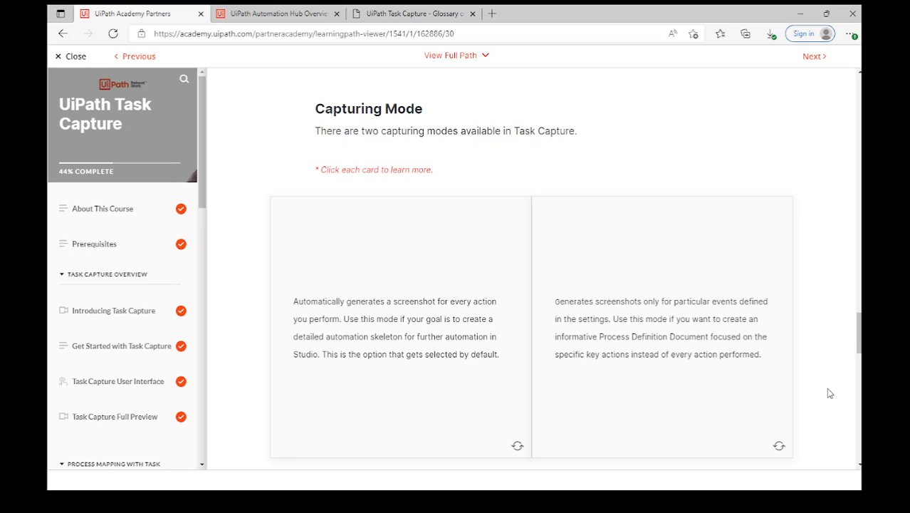
Review the high-level capturing options, enlarging and closing the Mouse-Click Only and Keyboard Only settings images
{"action": "scroll", "coordinate": [830, 393], "scroll_direction": "down", "scroll_amount": 4}
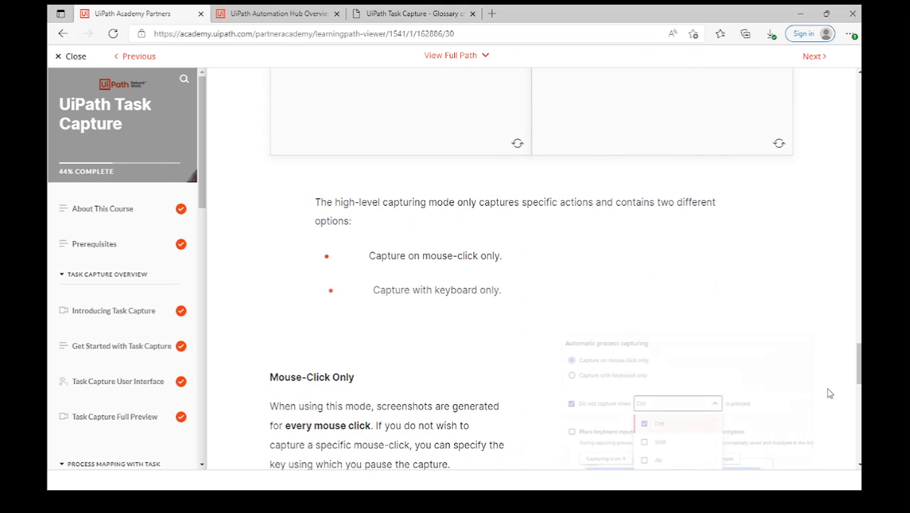
{"action": "scroll", "coordinate": [830, 393], "scroll_direction": "down", "scroll_amount": 2}
{"action": "left_click", "coordinate": [671, 285]}
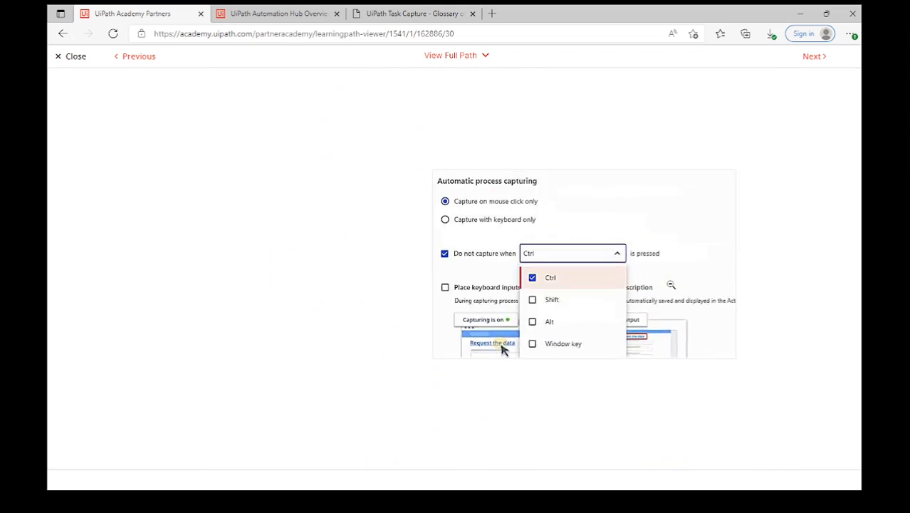
{"action": "left_click", "coordinate": [703, 316]}
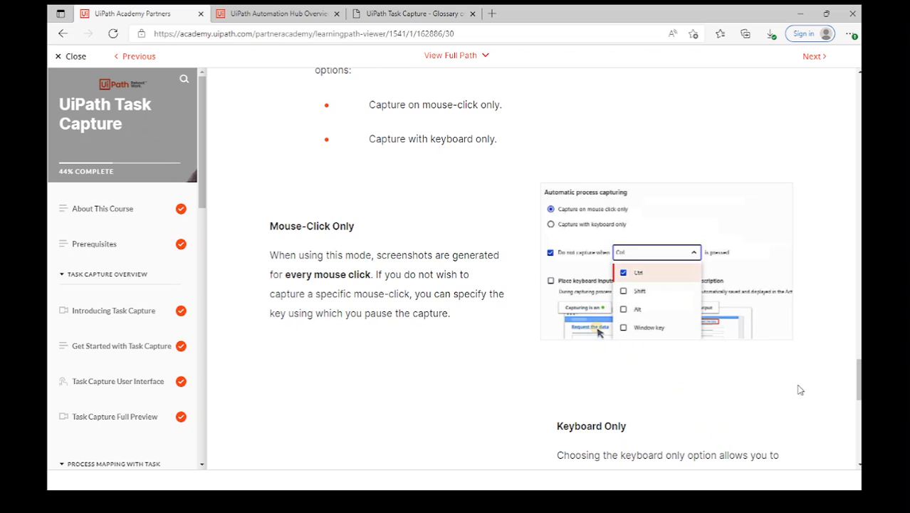
{"action": "scroll", "coordinate": [829, 411], "scroll_direction": "down", "scroll_amount": 3}
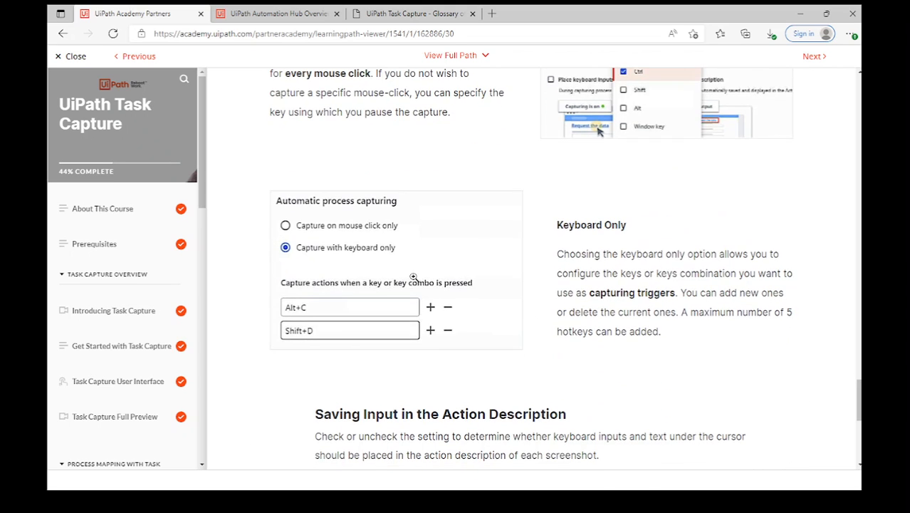
{"action": "left_click", "coordinate": [382, 267]}
{"action": "left_click", "coordinate": [534, 305]}
Review the Saving Input in the Action Description section, enlarging and closing its illustration
{"action": "scroll", "coordinate": [817, 407], "scroll_direction": "down", "scroll_amount": 3}
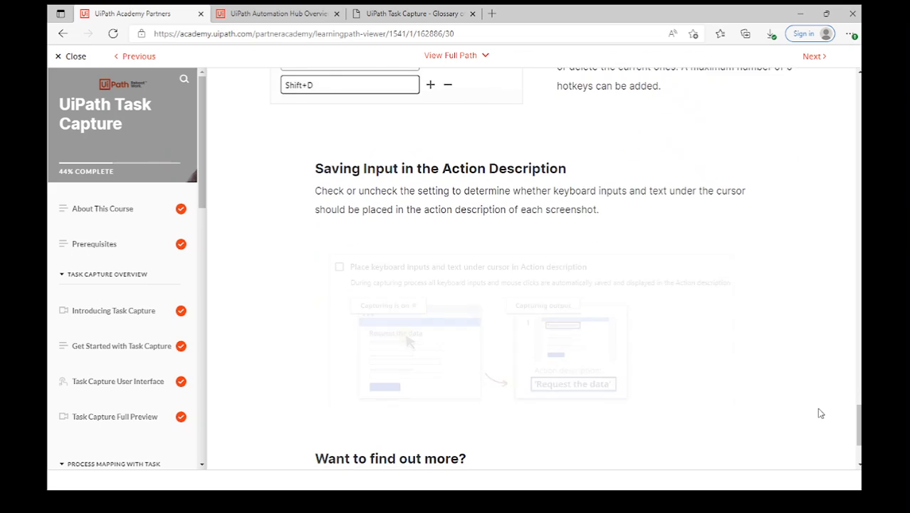
{"action": "left_click", "coordinate": [507, 305]}
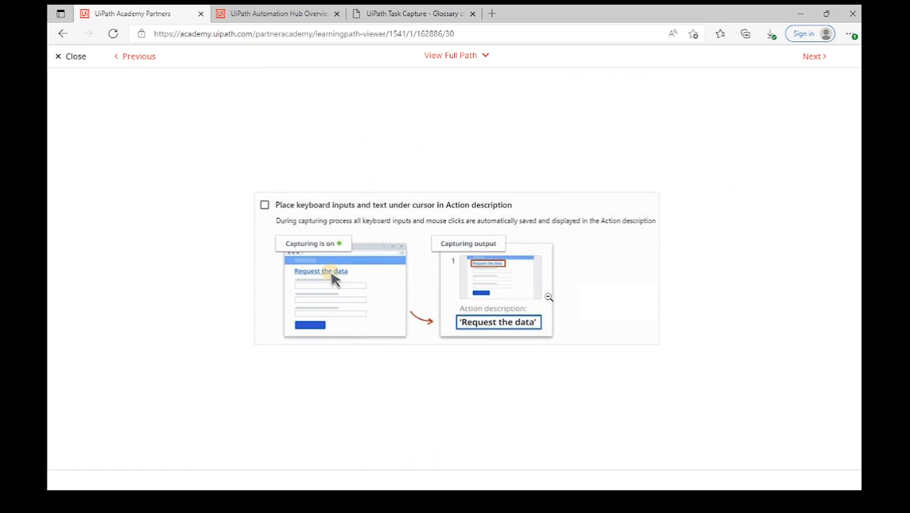
{"action": "left_click", "coordinate": [548, 296]}
Open the official Capture Process documentation from the end of the lesson, close it and return to the course
{"action": "scroll", "coordinate": [764, 419], "scroll_direction": "down", "scroll_amount": 2}
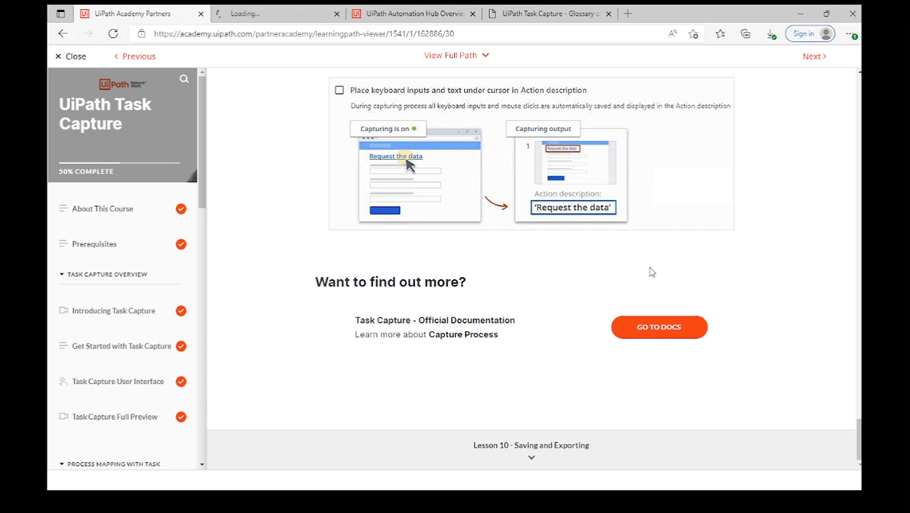
{"action": "left_click", "coordinate": [300, 18]}
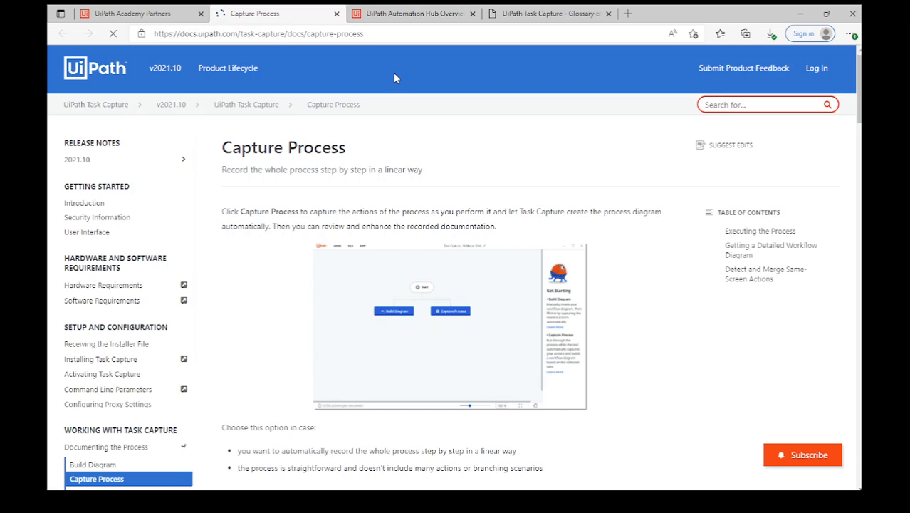
{"action": "left_click", "coordinate": [337, 14]}
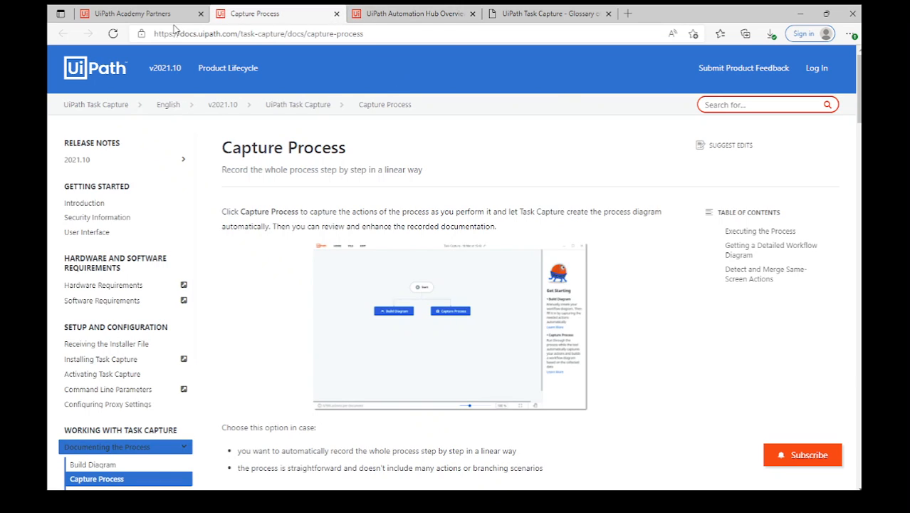
{"action": "left_click", "coordinate": [165, 20]}
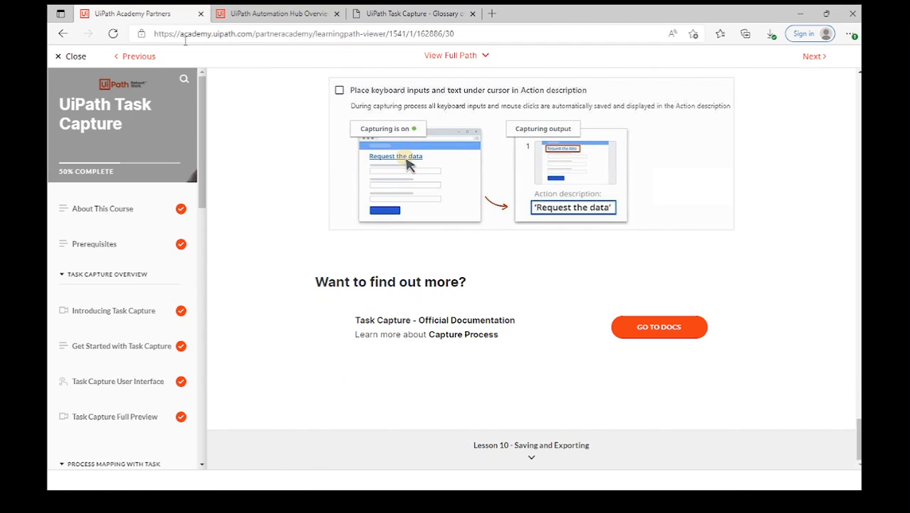
Open Lesson 10 - Saving and Exporting, read its objectives and play the demo video in full screen
{"action": "left_click", "coordinate": [544, 452]}
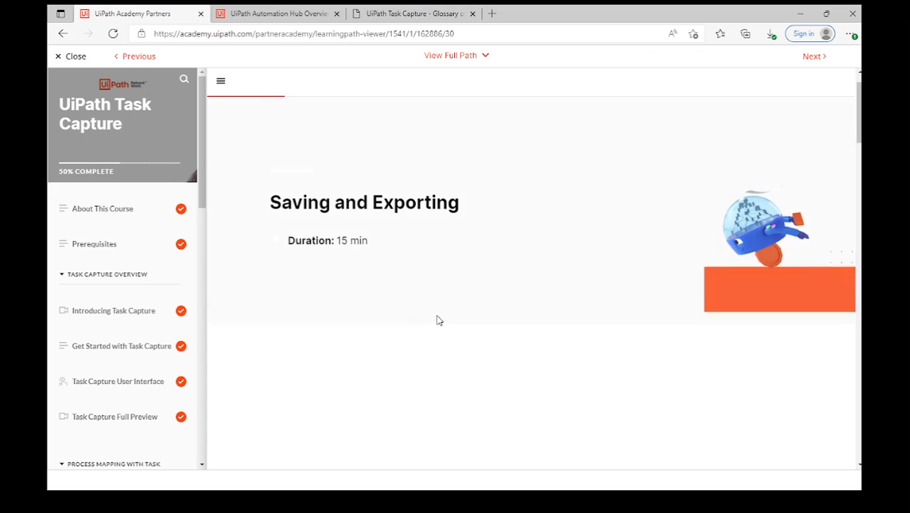
{"action": "scroll", "coordinate": [799, 375], "scroll_direction": "down", "scroll_amount": 4}
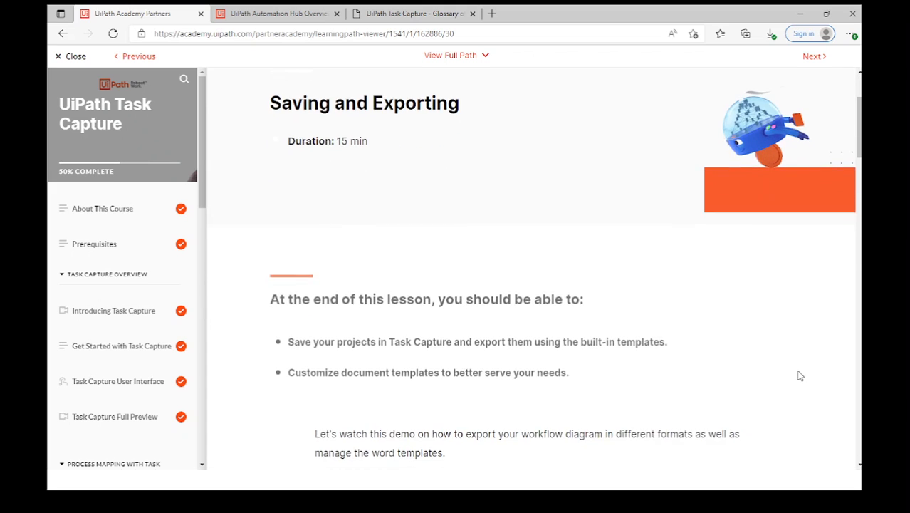
{"action": "scroll", "coordinate": [799, 375], "scroll_direction": "down", "scroll_amount": 4}
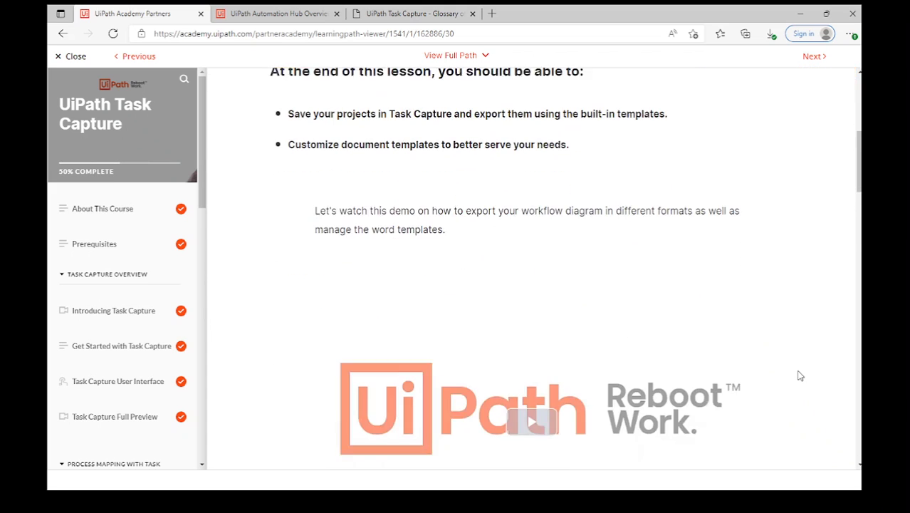
{"action": "left_click", "coordinate": [536, 339]}
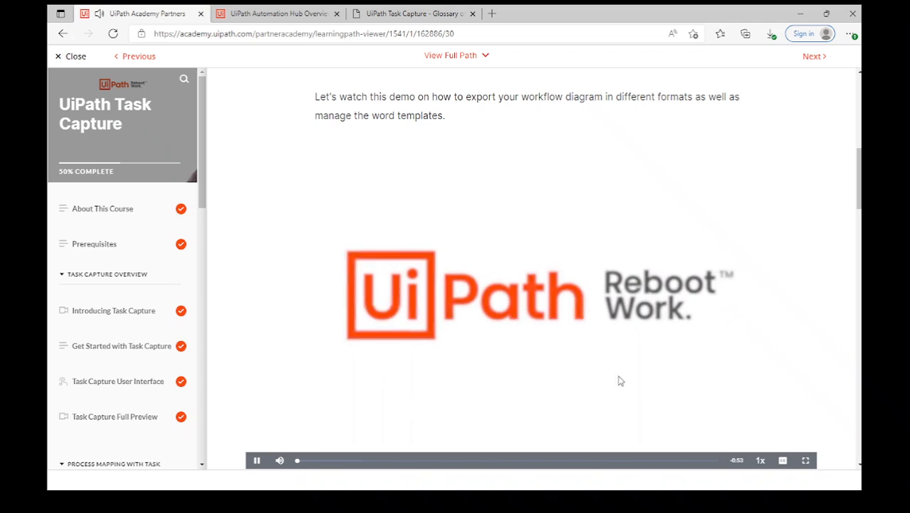
{"action": "left_click", "coordinate": [801, 456]}
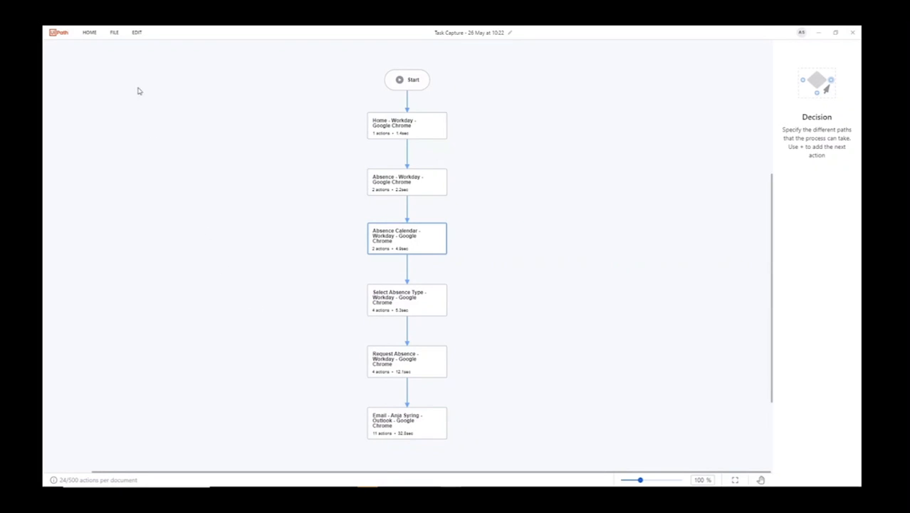
Save the process document under the new name "Request Abense process" in the Request Absence folder
{"action": "left_click", "coordinate": [113, 36]}
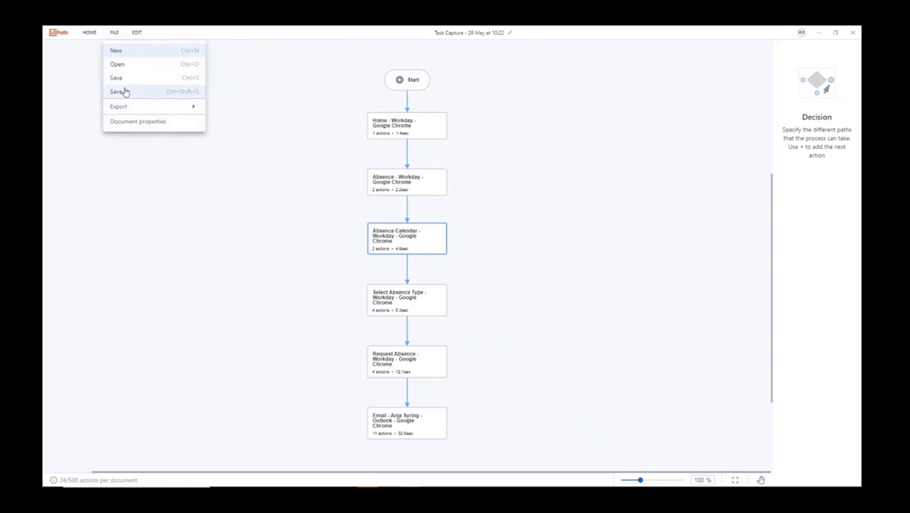
{"action": "left_click", "coordinate": [122, 92]}
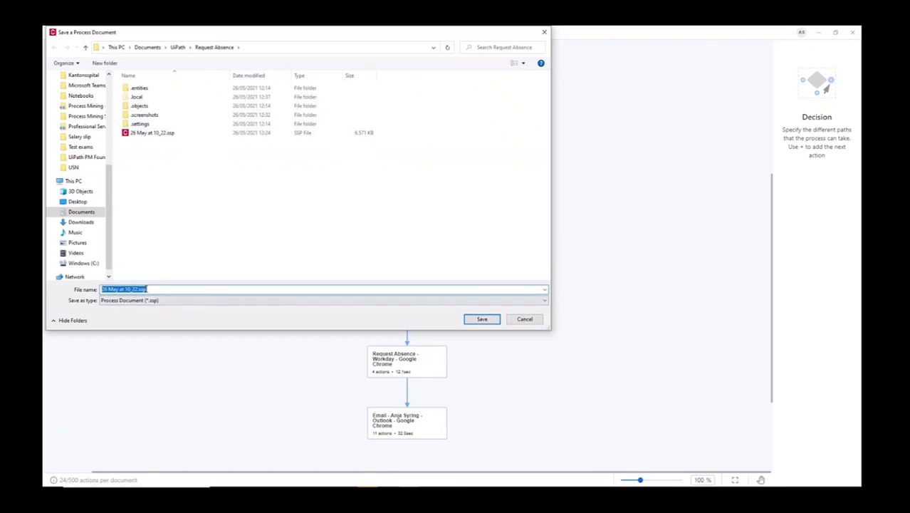
{"action": "left_click", "coordinate": [147, 289]}
{"action": "left_click_drag", "start_coordinate": [139, 290], "coordinate": [71, 296]}
{"action": "type", "text": "Resuest Absenc"}
{"action": "type", "text": "process"}
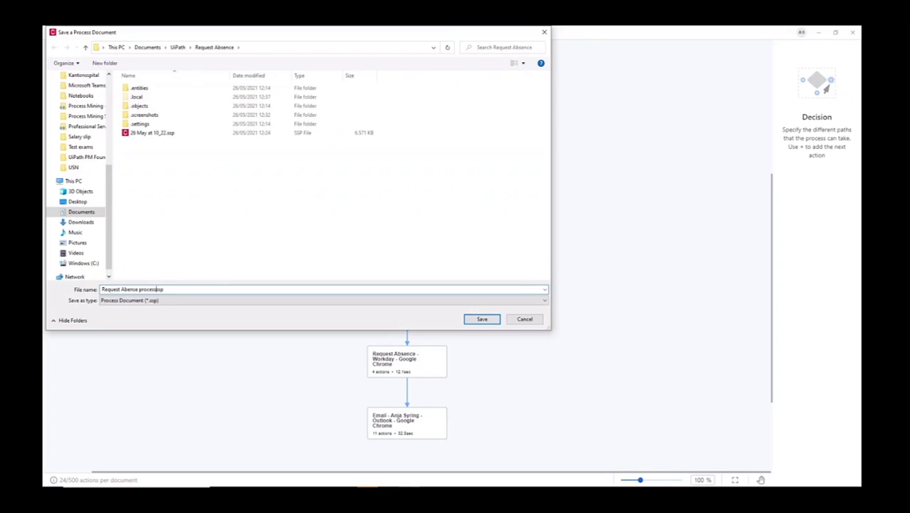
{"action": "left_click", "coordinate": [481, 319]}
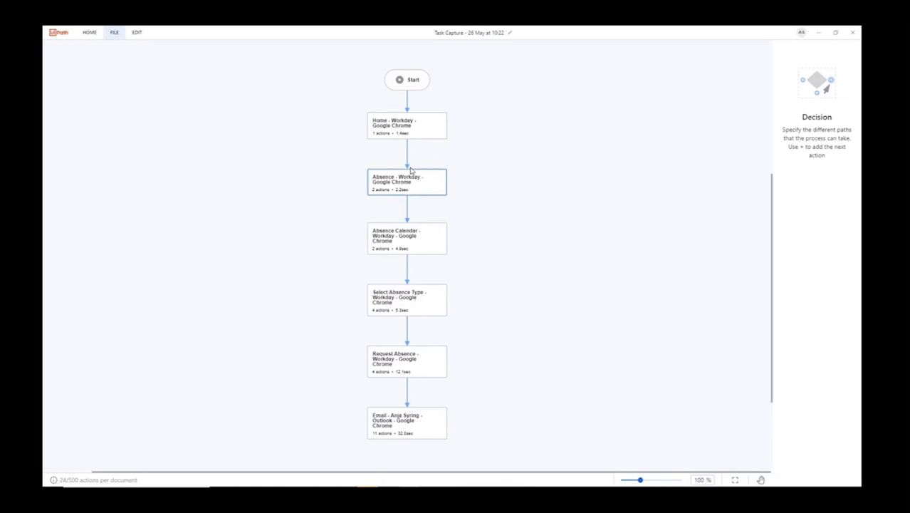
Insert a Decision between the Home - Workday and Absence - Workday steps and save the document
{"action": "mouse_move", "coordinate": [408, 169]}
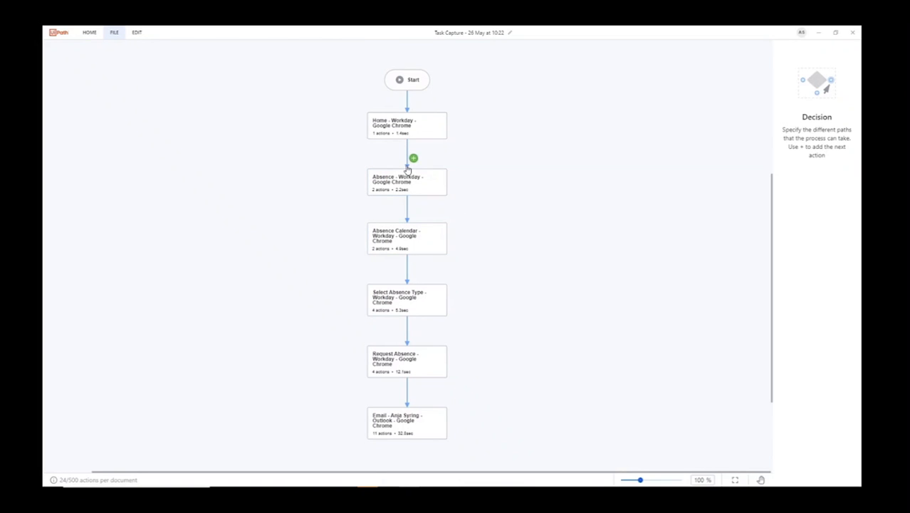
{"action": "left_click", "coordinate": [414, 157]}
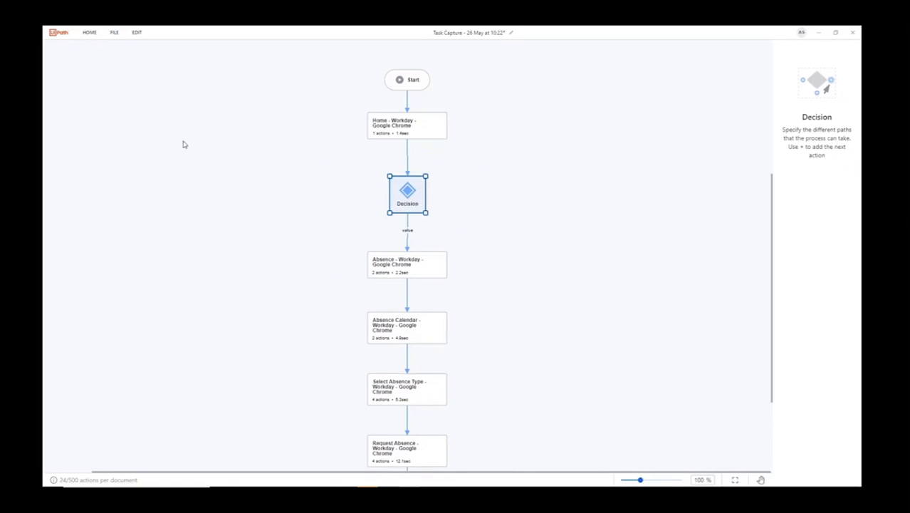
{"action": "left_click", "coordinate": [114, 32]}
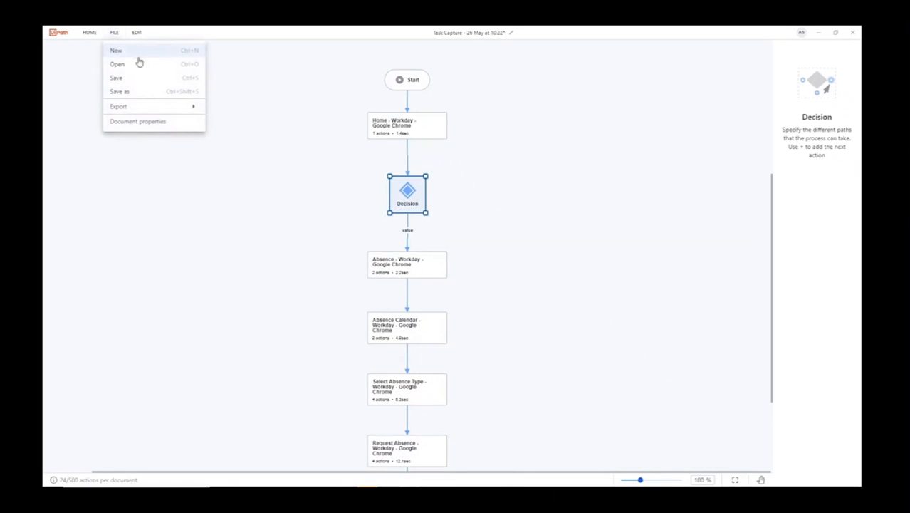
{"action": "left_click", "coordinate": [141, 79]}
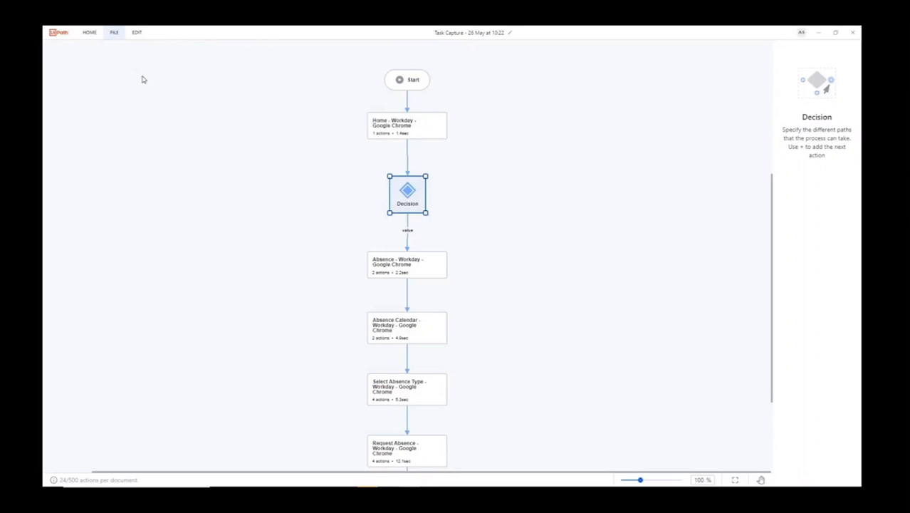
Start a Word export titled "Request Absence Processes", described as "The process of requesting one day of absence", with author "Employee 1", and proceed to template selection
{"action": "left_click", "coordinate": [115, 33]}
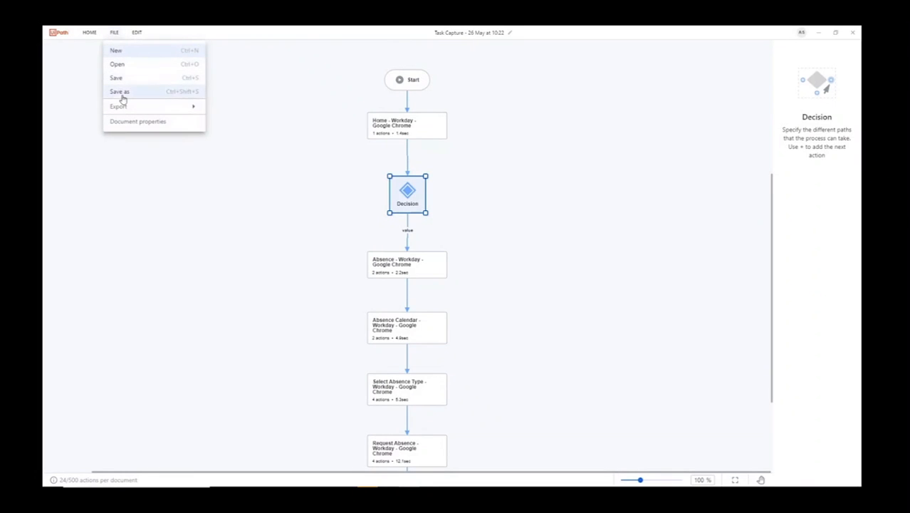
{"action": "mouse_move", "coordinate": [125, 106]}
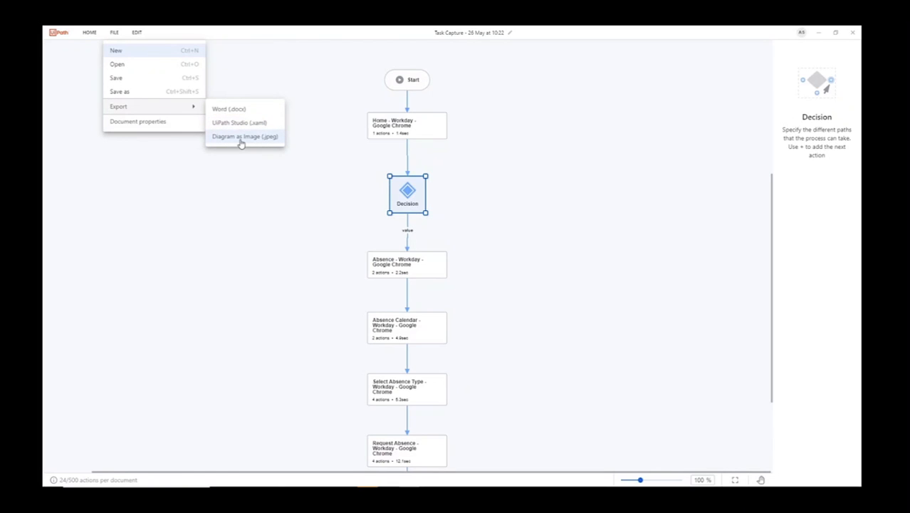
{"action": "left_click", "coordinate": [240, 113]}
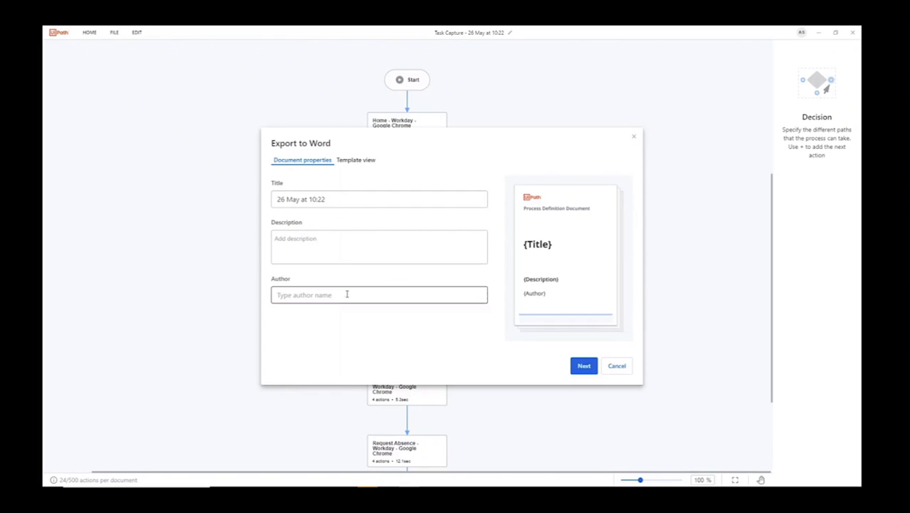
{"action": "left_click", "coordinate": [333, 202]}
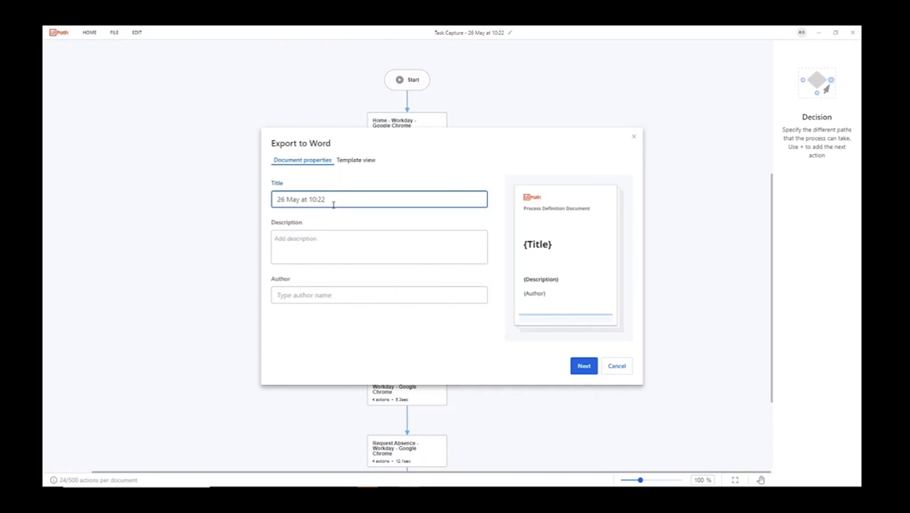
{"action": "key", "text": "ctrl+a"}
{"action": "type", "text": "Request Absence Processes"}
{"action": "left_click", "coordinate": [322, 234]}
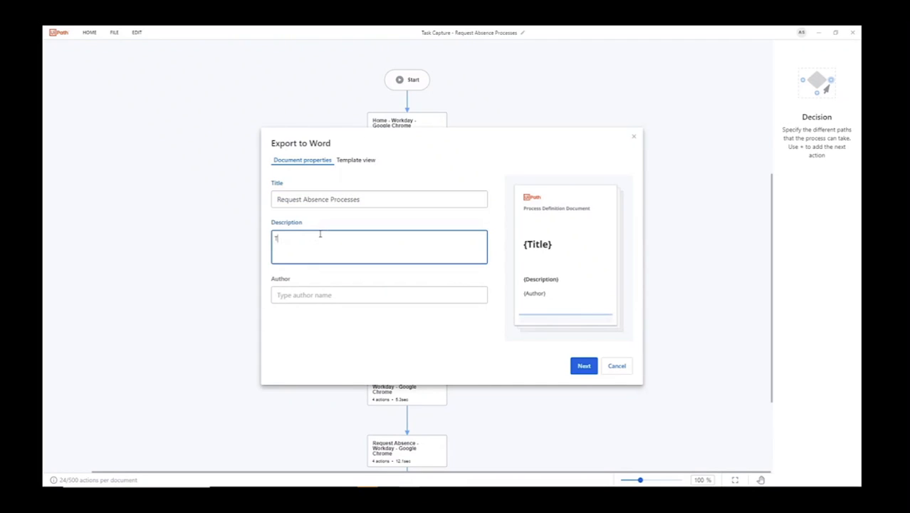
{"action": "type", "text": "The process of requesting one day of absence"}
{"action": "left_click", "coordinate": [303, 296]}
{"action": "type", "text": "Employee 1"}
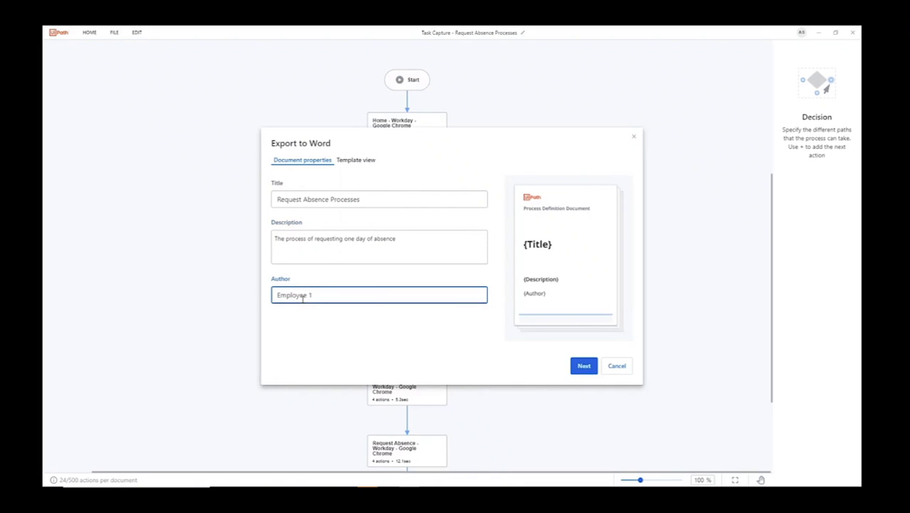
{"action": "left_click", "coordinate": [583, 368]}
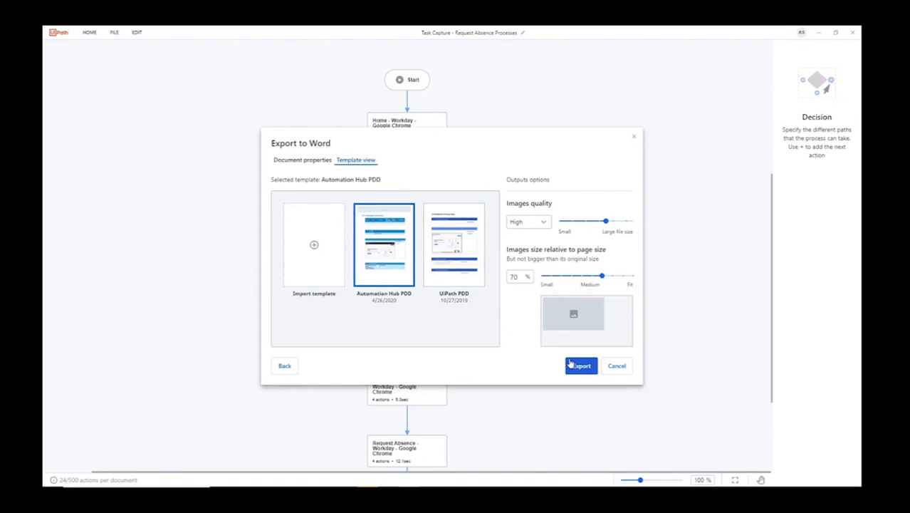
Generate an editable copy of the default Automation Hub PDD template
{"action": "mouse_move", "coordinate": [384, 270]}
{"action": "mouse_move", "coordinate": [451, 278]}
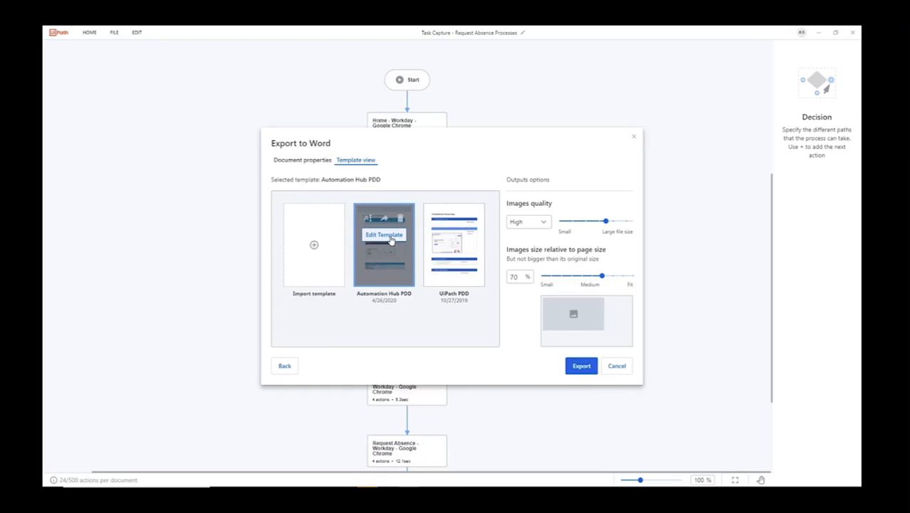
{"action": "left_click", "coordinate": [390, 241]}
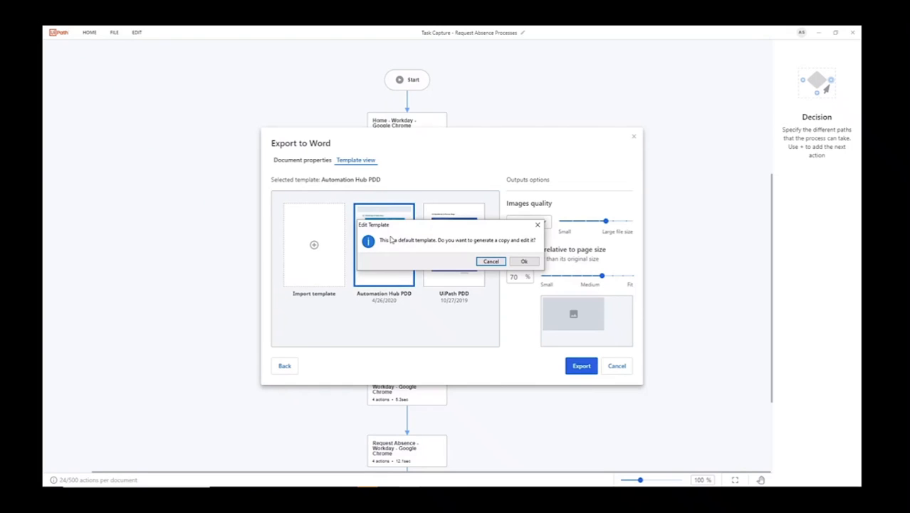
{"action": "left_click", "coordinate": [523, 261]}
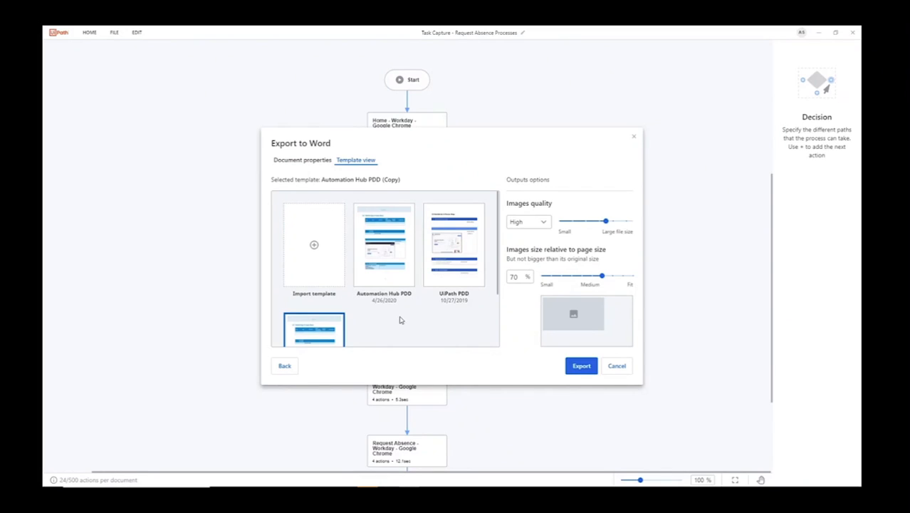
Rename the copied Automation Hub PDD template to "Customer Template"
{"action": "mouse_move", "coordinate": [321, 325]}
{"action": "scroll", "coordinate": [322, 325], "scroll_direction": "down", "scroll_amount": 1}
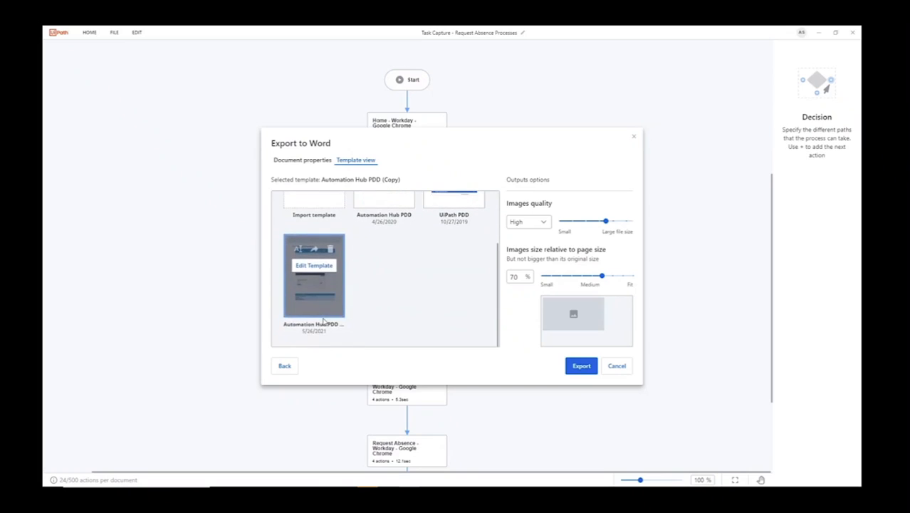
{"action": "left_click", "coordinate": [298, 248]}
{"action": "left_click", "coordinate": [495, 263]}
{"action": "key", "text": "ctrl+a"}
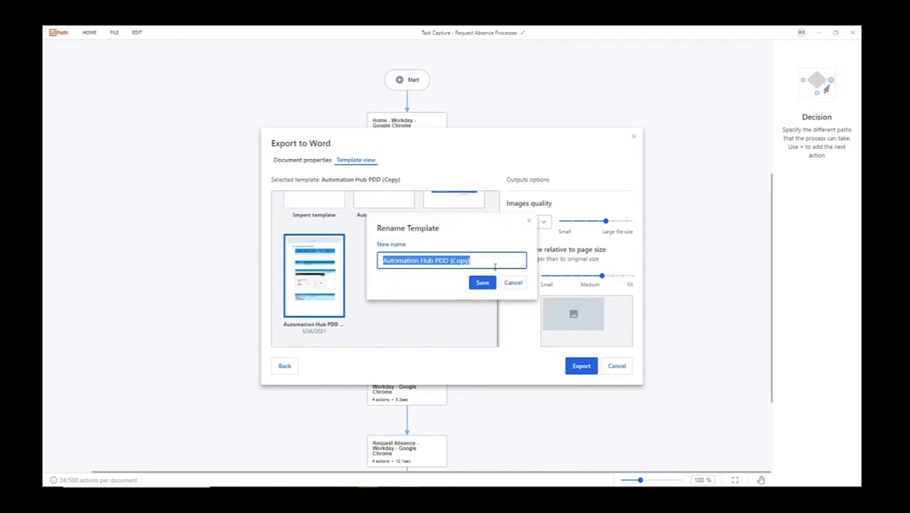
{"action": "type", "text": "Customer Template"}
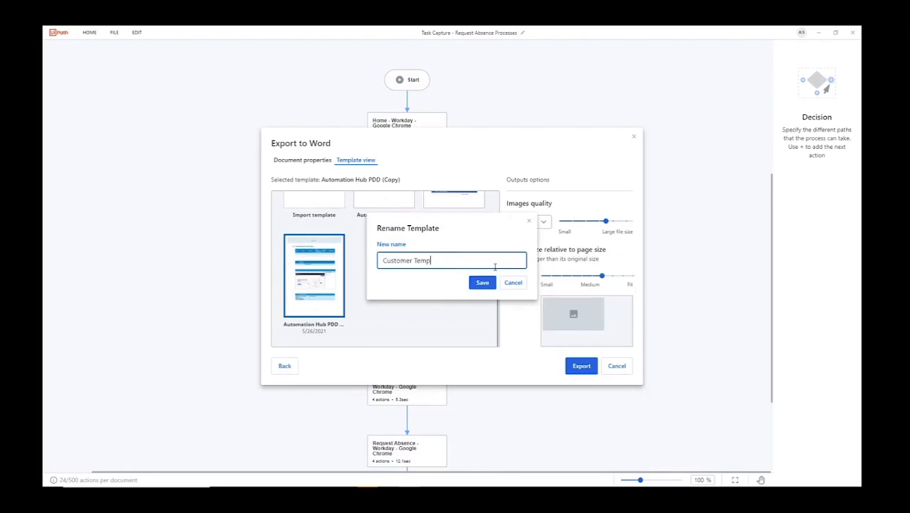
{"action": "left_click", "coordinate": [482, 282]}
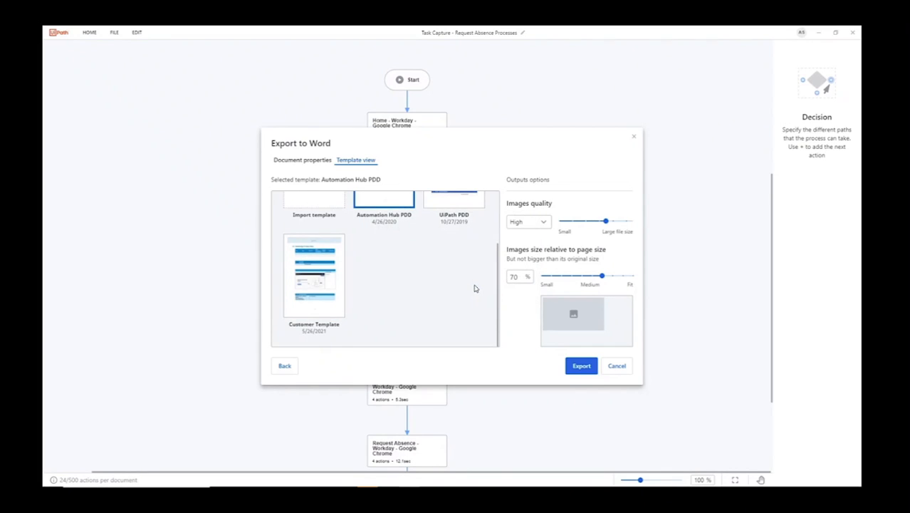
Export the Customer Template as "Customer Template.ssword" to the Request Absence folder, replacing the existing file
{"action": "mouse_move", "coordinate": [325, 276]}
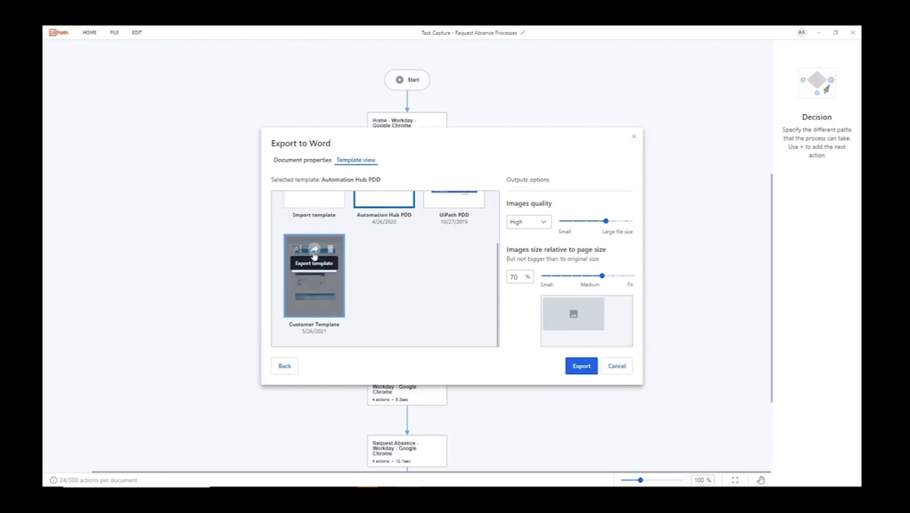
{"action": "left_click", "coordinate": [314, 251]}
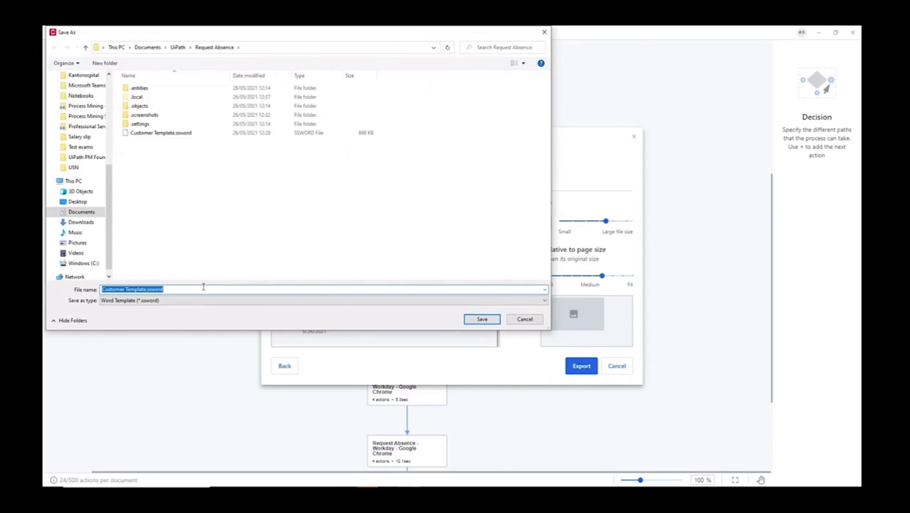
{"action": "left_click", "coordinate": [481, 319]}
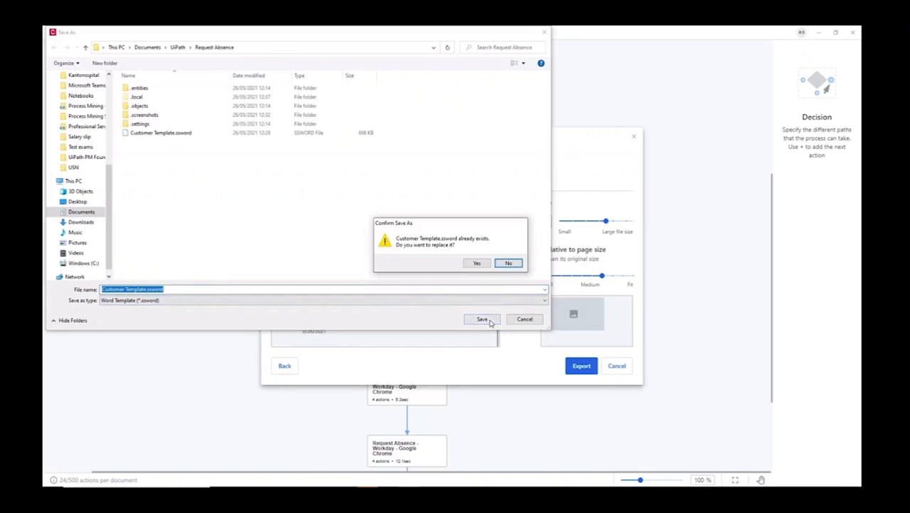
{"action": "left_click", "coordinate": [473, 264]}
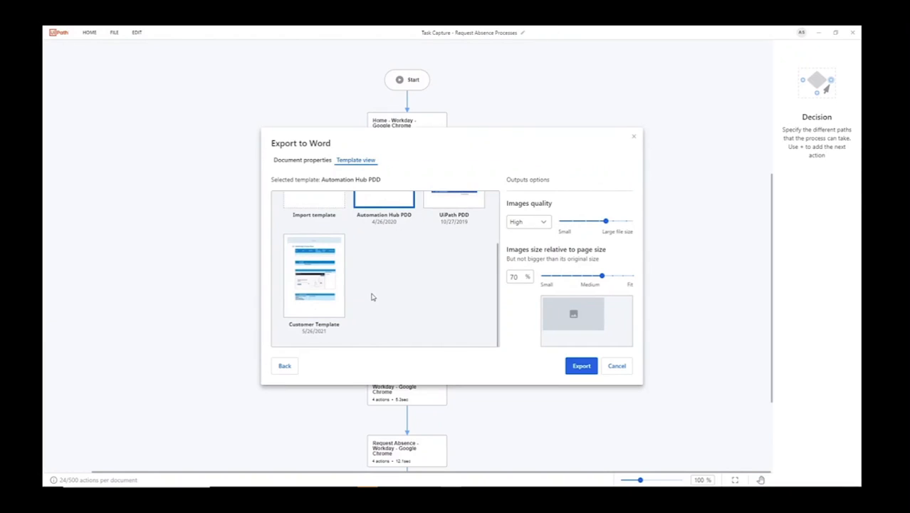
{"action": "scroll", "coordinate": [371, 297], "scroll_direction": "up", "scroll_amount": 2}
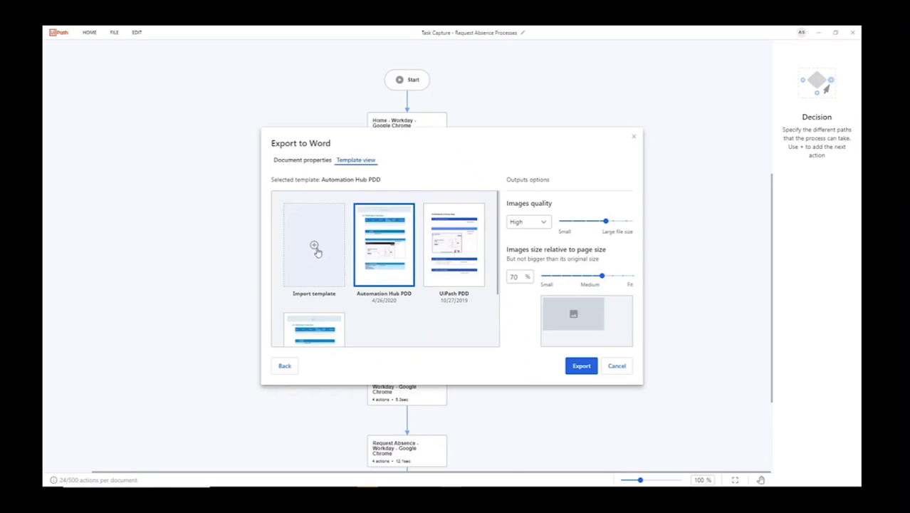
{"action": "left_click", "coordinate": [315, 246]}
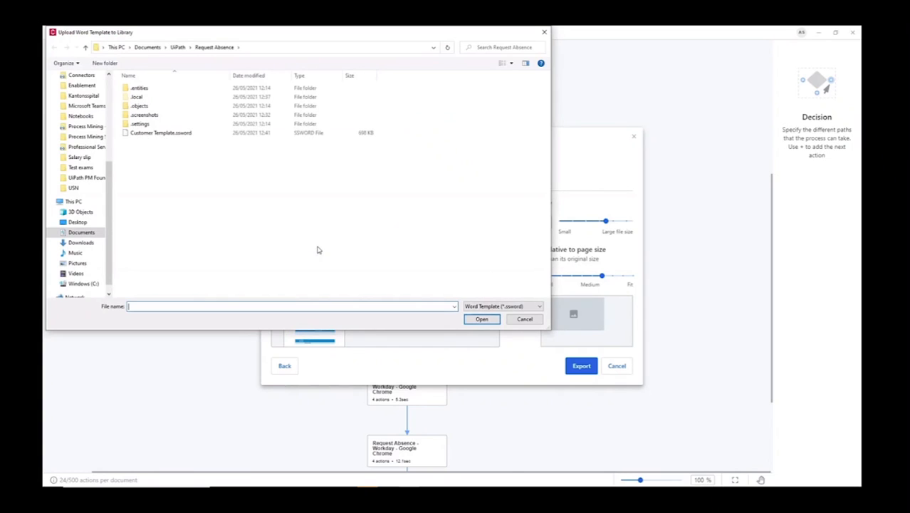
{"action": "left_click", "coordinate": [524, 319]}
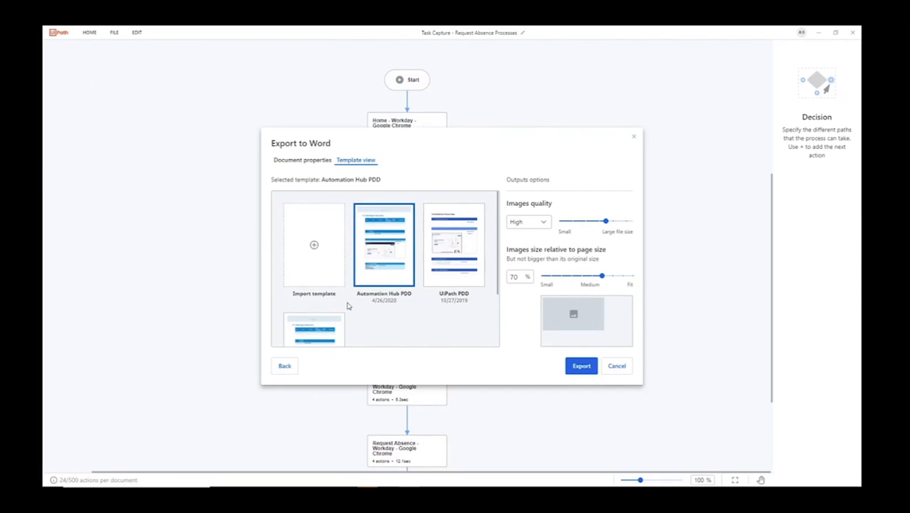
Delete the Customer Template from the Word template library and confirm the deletion
{"action": "scroll", "coordinate": [349, 307], "scroll_direction": "down", "scroll_amount": 2}
{"action": "mouse_move", "coordinate": [333, 254]}
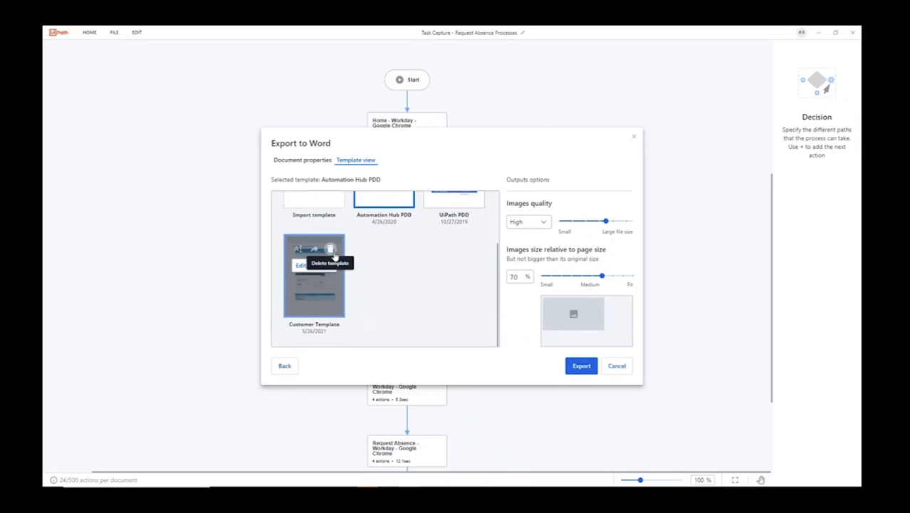
{"action": "left_click", "coordinate": [331, 250]}
{"action": "left_click", "coordinate": [413, 248]}
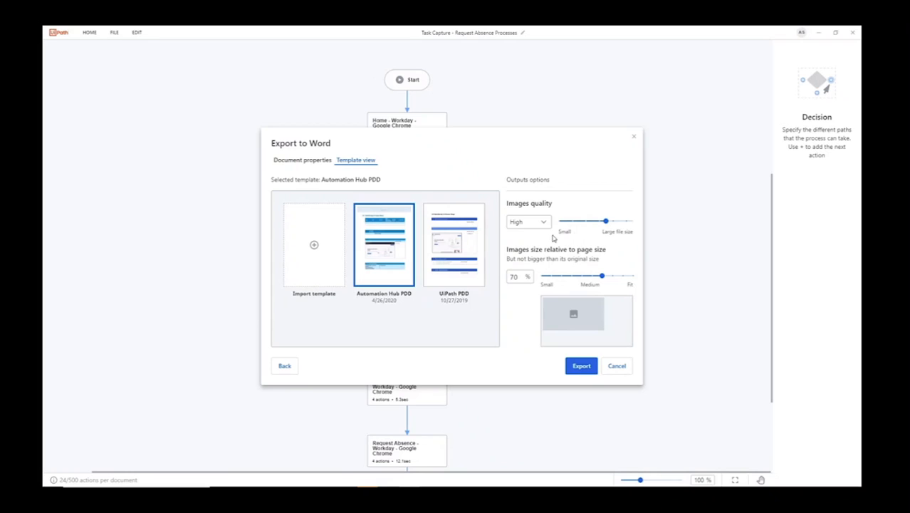
Export the process to Word as "Request Absence Processes.docx" with Medium image quality and images at 60% of page size
{"action": "left_click_drag", "start_coordinate": [605, 221], "coordinate": [586, 221]}
{"action": "mouse_move", "coordinate": [602, 280]}
{"action": "left_mouse_down"}
{"action": "mouse_move", "coordinate": [628, 279]}
{"action": "mouse_move", "coordinate": [596, 281]}
{"action": "left_mouse_up"}
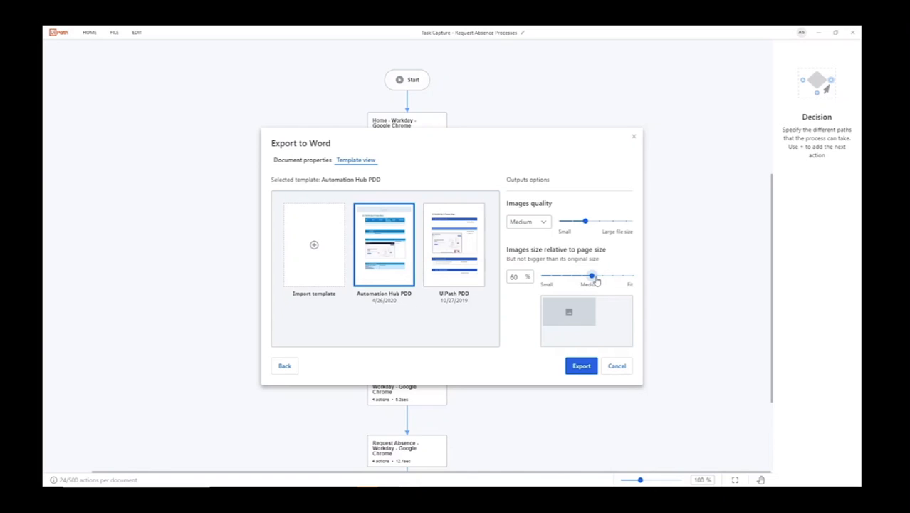
{"action": "left_click", "coordinate": [575, 371]}
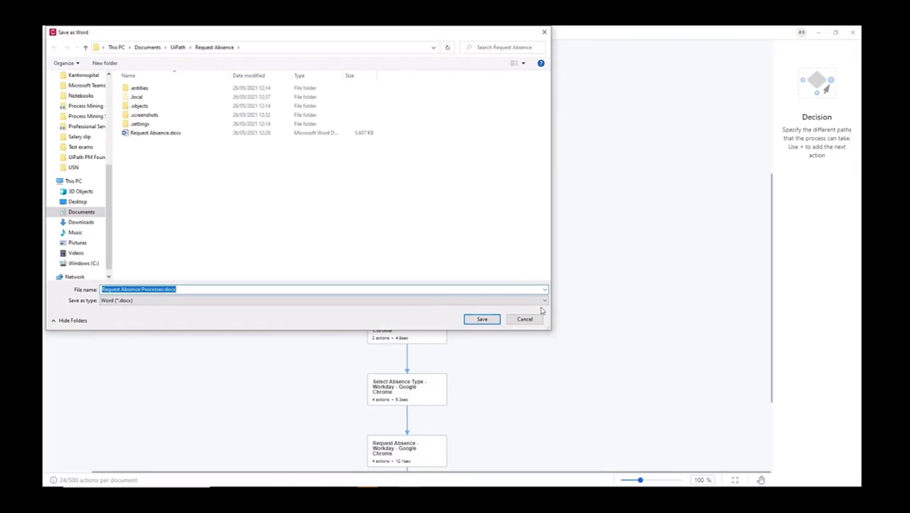
{"action": "left_click", "coordinate": [492, 321]}
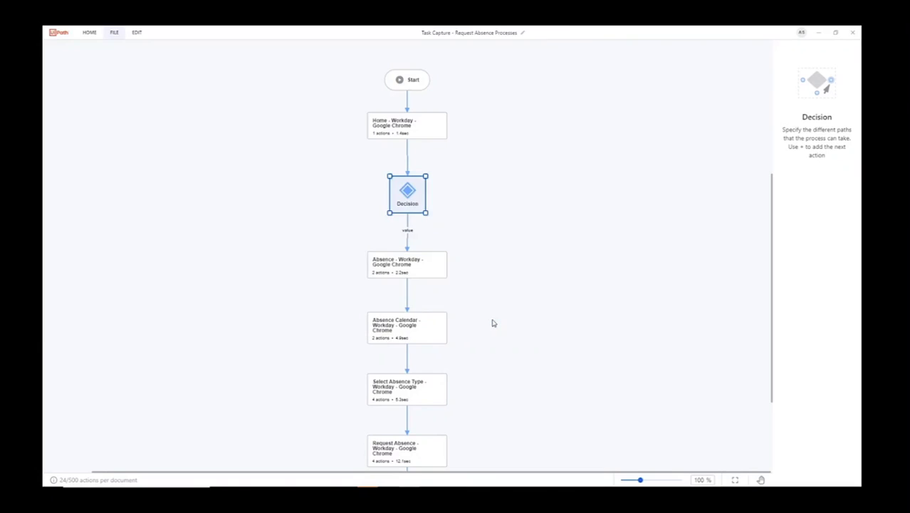